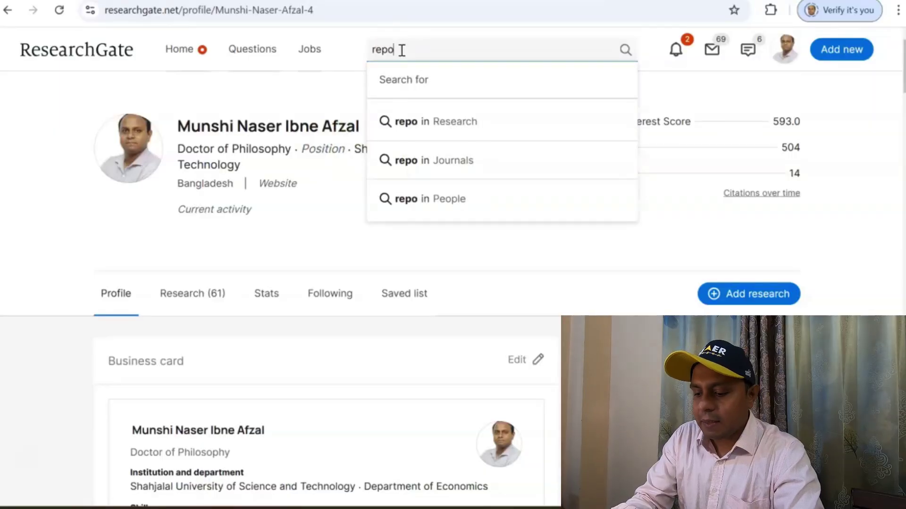
Step: Search ResearchGate research for 'repo rate and inflation' and scroll through the matching results
text(r)
text(ate and infla)
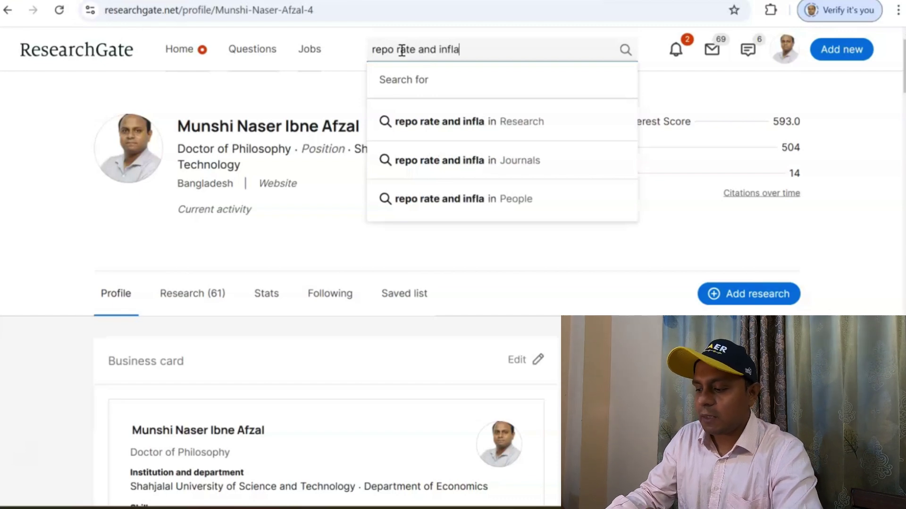
text(tion)
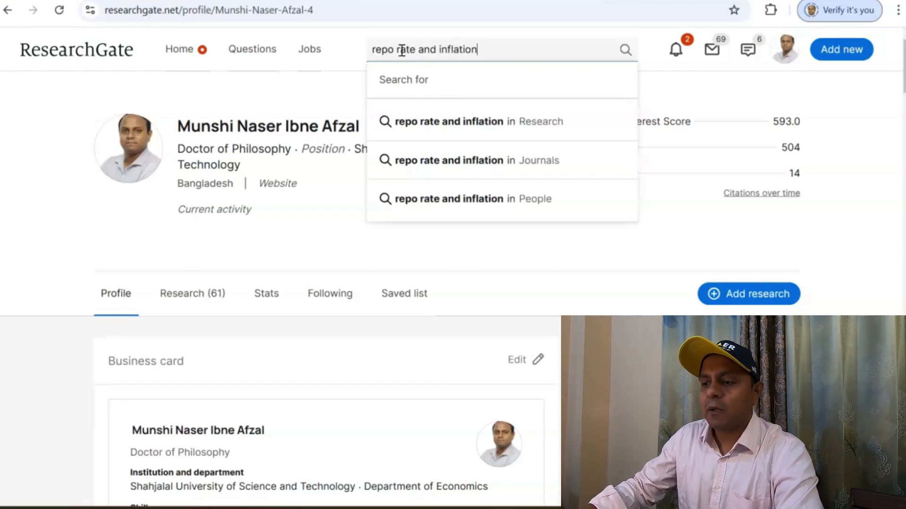
key(Return)
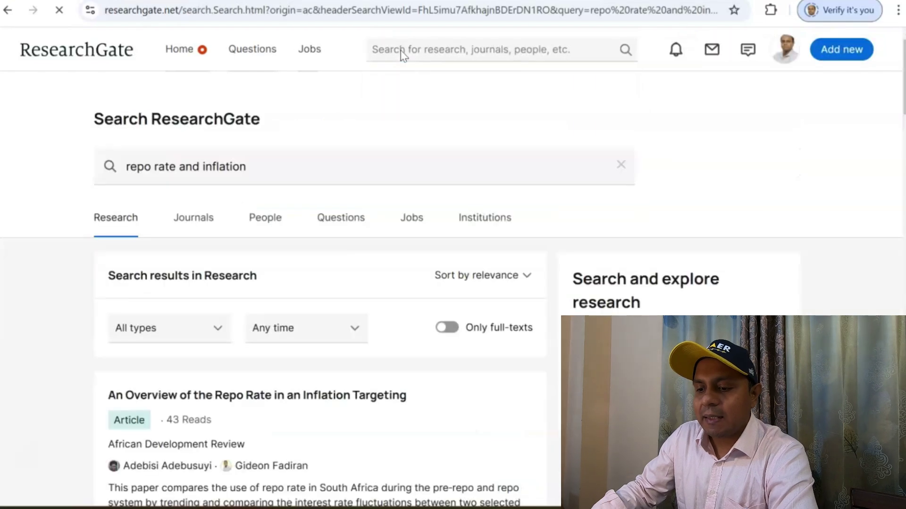
click(390, 68)
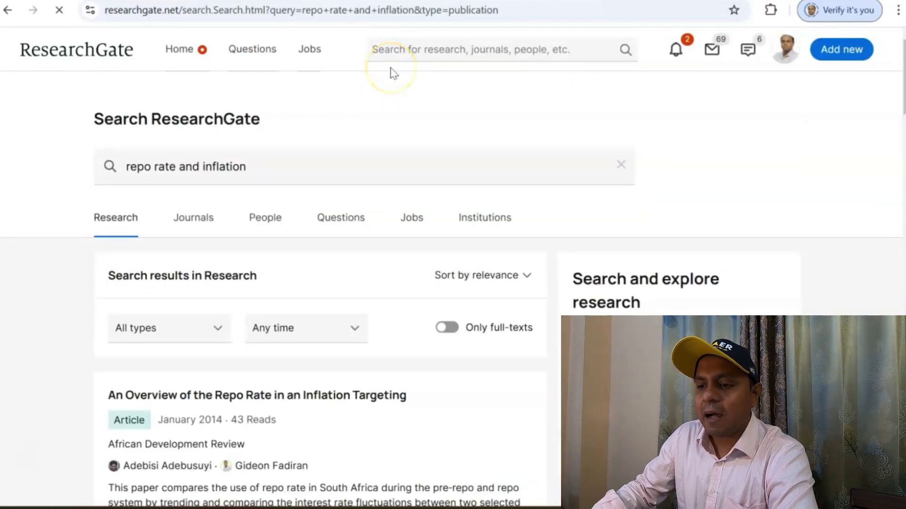
scroll(394, 76, down, 15)
scroll(397, 96, down, 10)
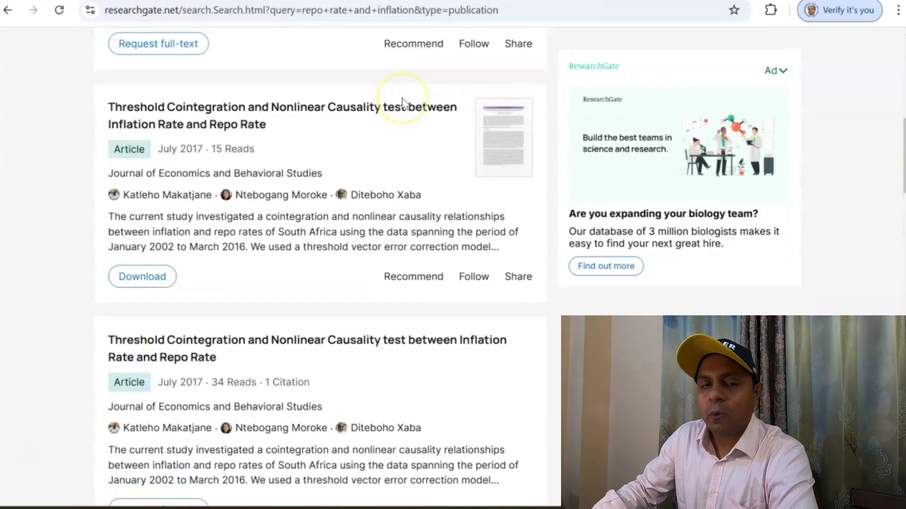
scroll(404, 103, up, 6)
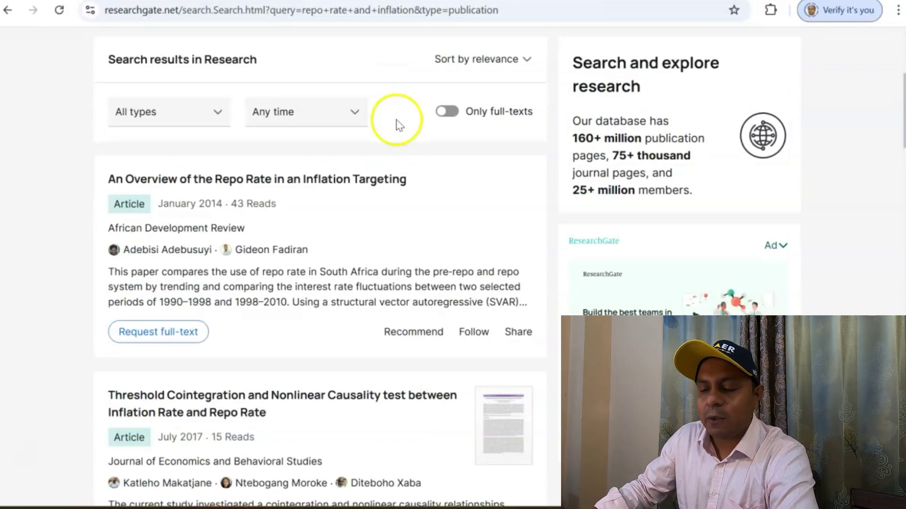
scroll(235, 152, up, 2)
scroll(235, 152, up, 1)
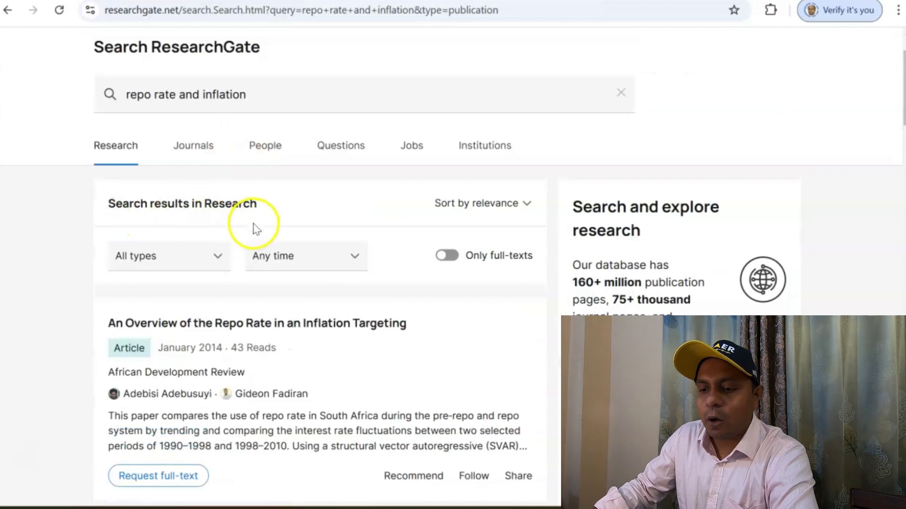
Step: Clear all publication types and keep only Articles in the search results
click(215, 259)
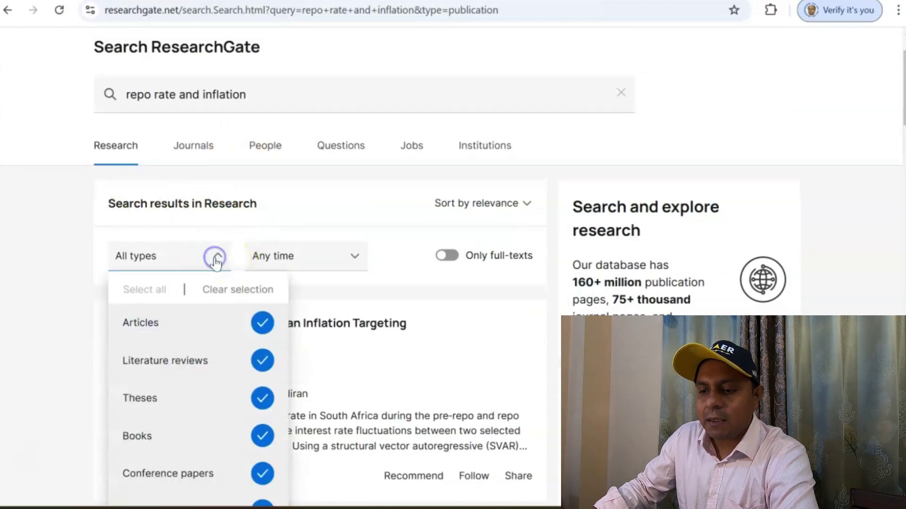
scroll(216, 245, down, 2)
click(222, 221)
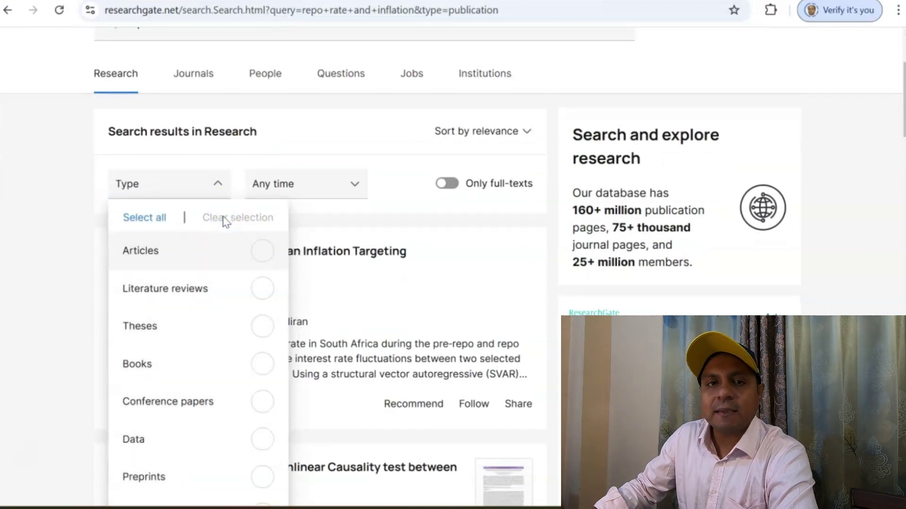
scroll(222, 222, down, 2)
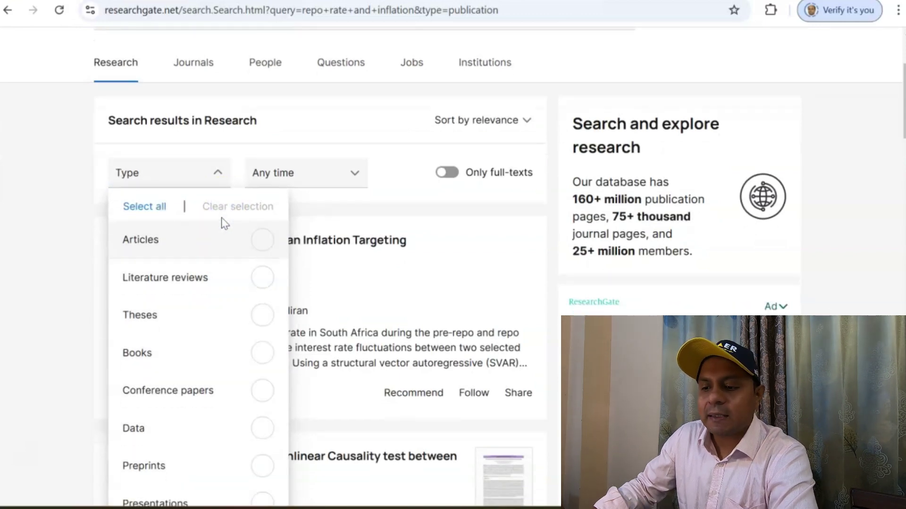
click(270, 180)
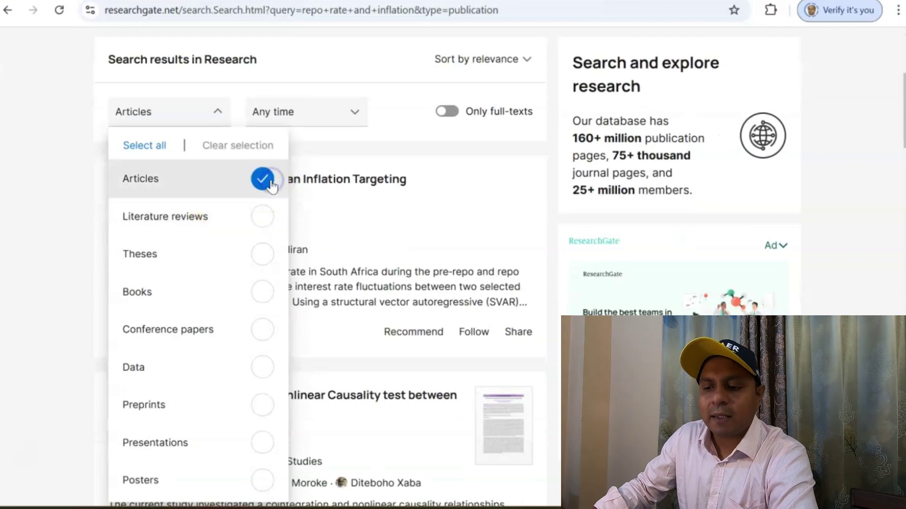
scroll(227, 209, down, 2)
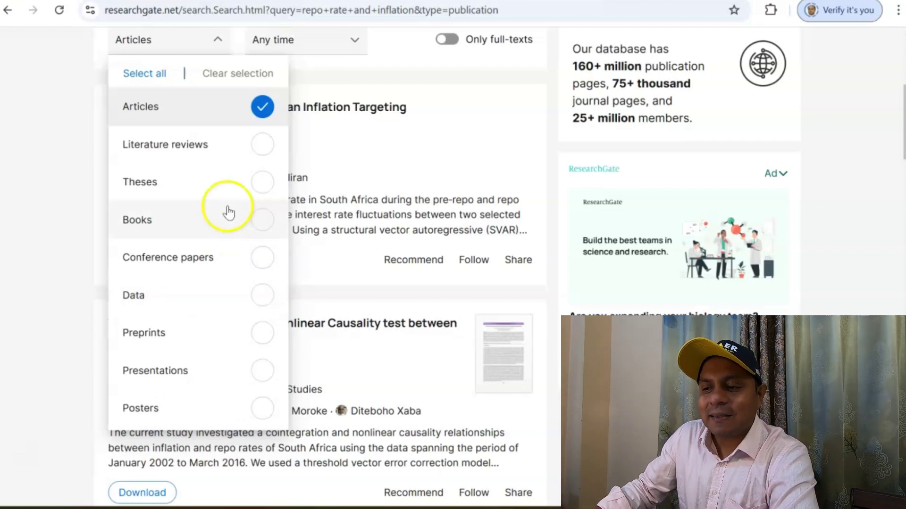
click(390, 152)
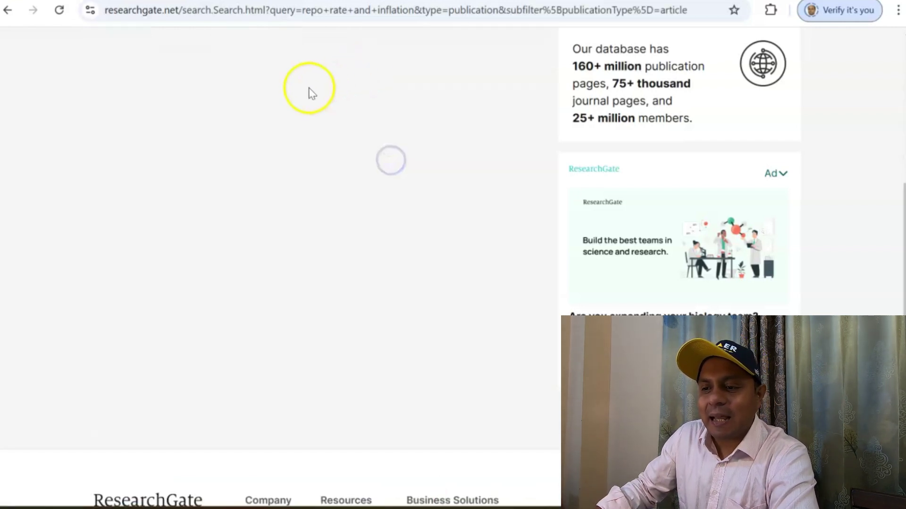
click(314, 47)
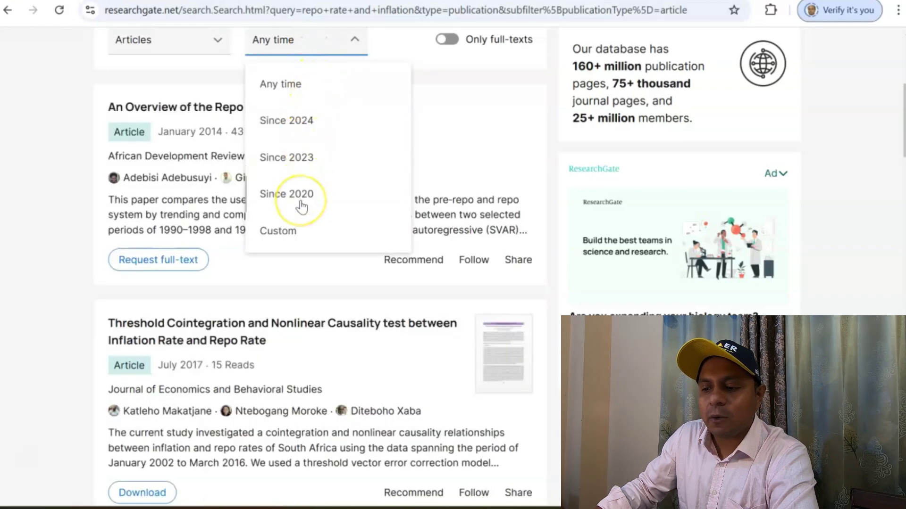
Step: Set the date filter to Since 2020 so only recent articles remain
click(292, 238)
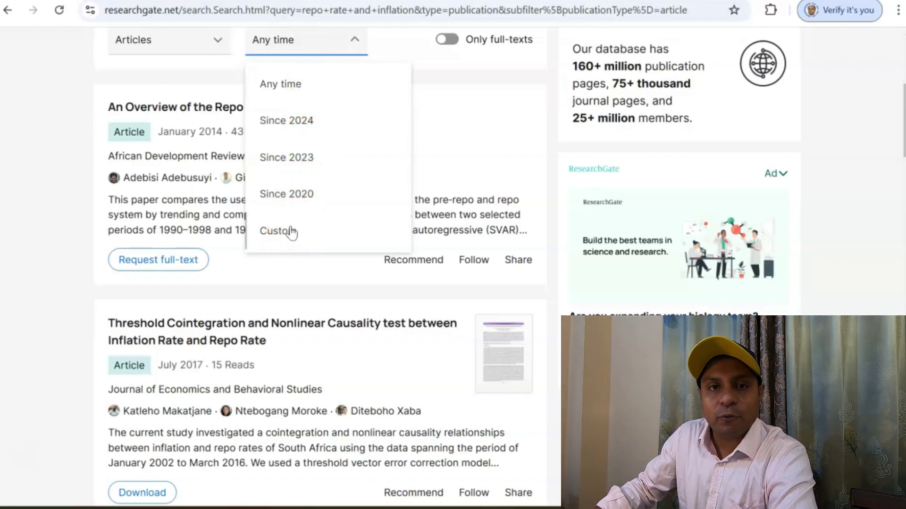
click(288, 194)
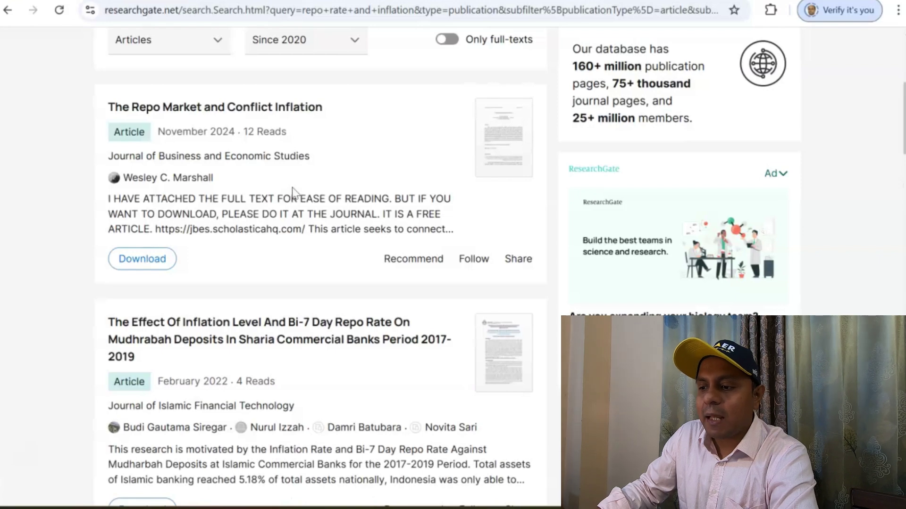
scroll(293, 189, up, 2)
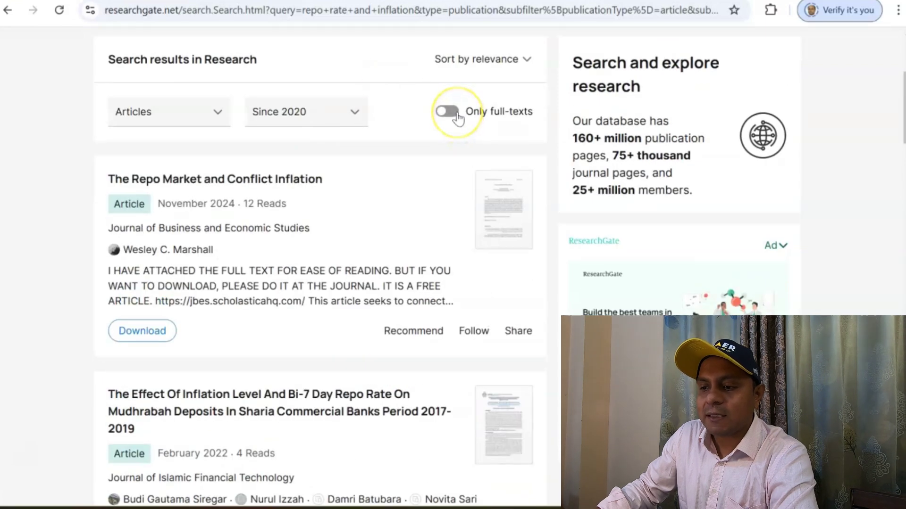
Step: Turn on Only full-texts and browse the filtered articles, returning to the top
click(446, 112)
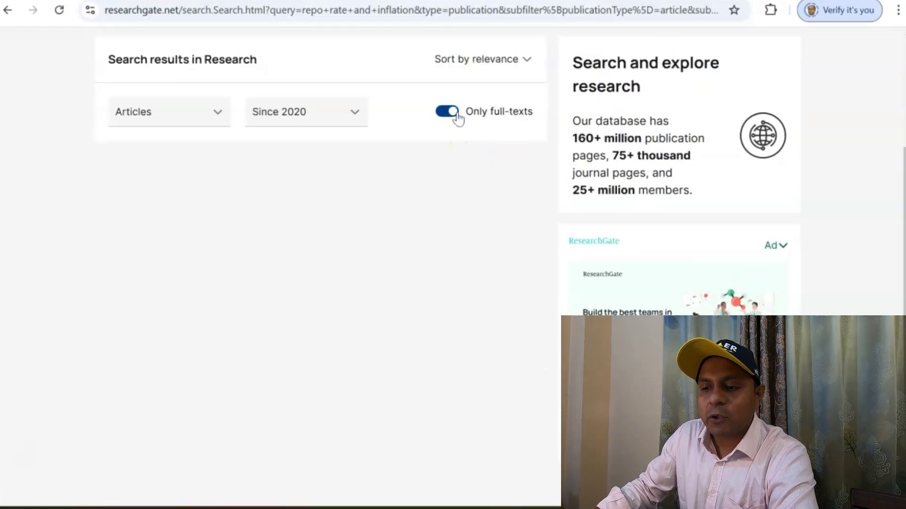
scroll(366, 142, down, 2)
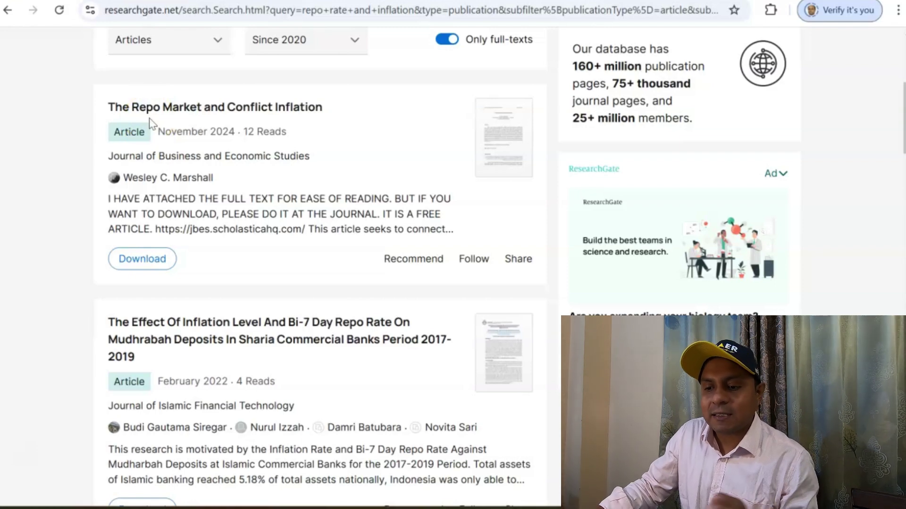
scroll(255, 161, down, 9)
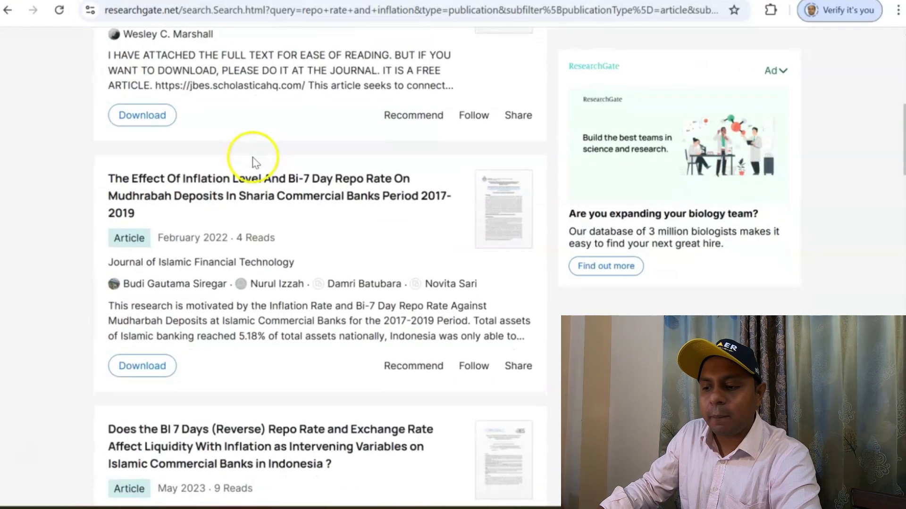
scroll(253, 173, down, 5)
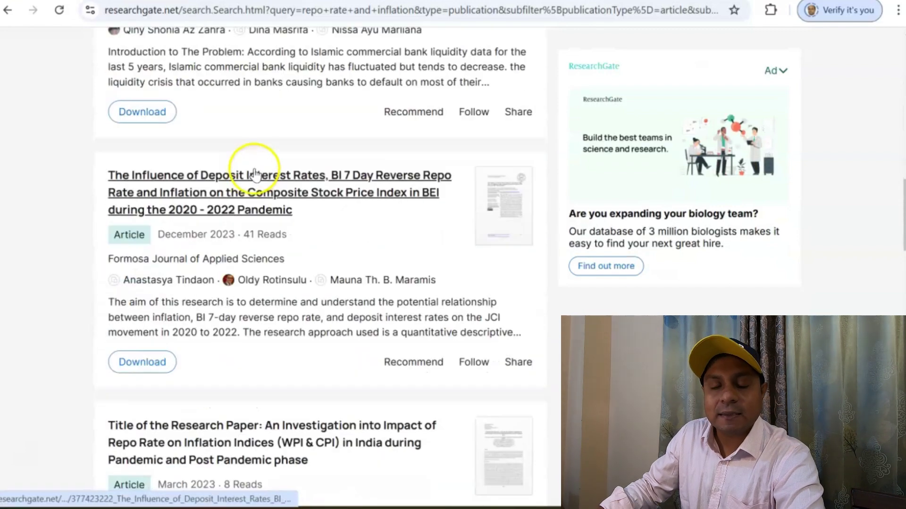
scroll(255, 174, down, 5)
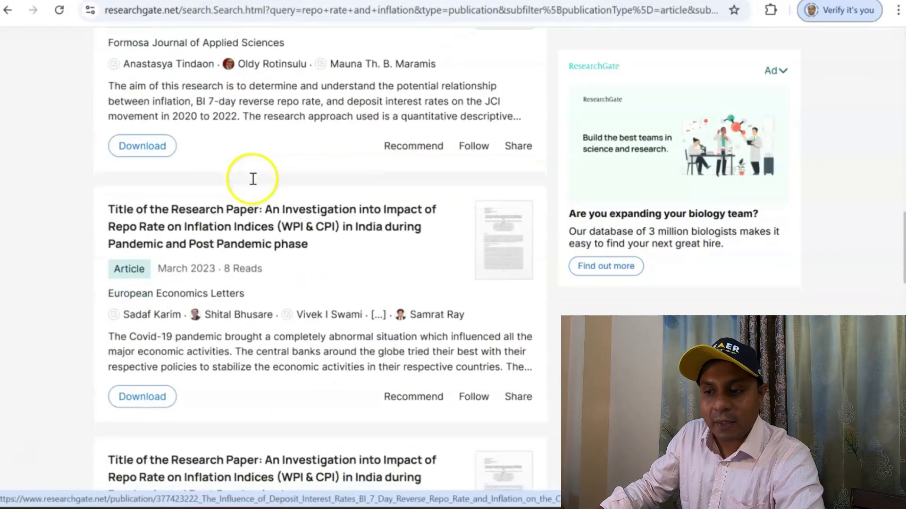
scroll(257, 183, down, 3)
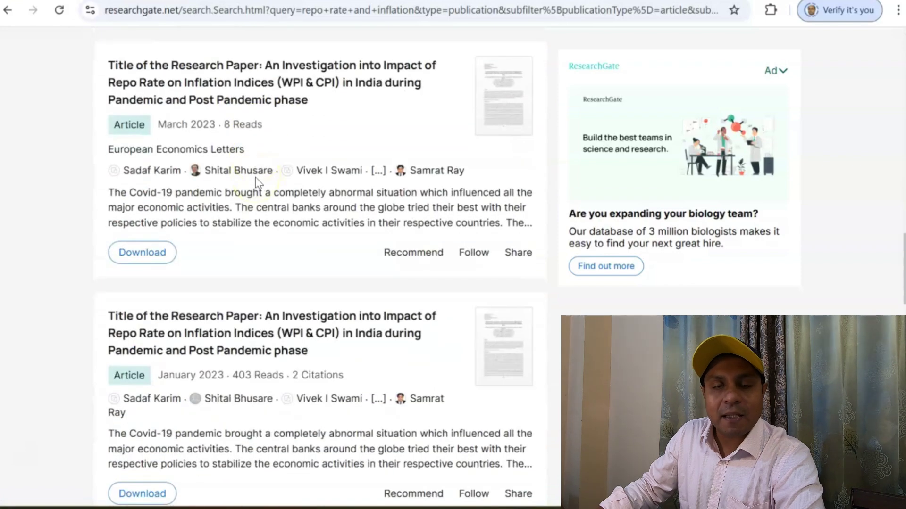
scroll(256, 182, up, 5)
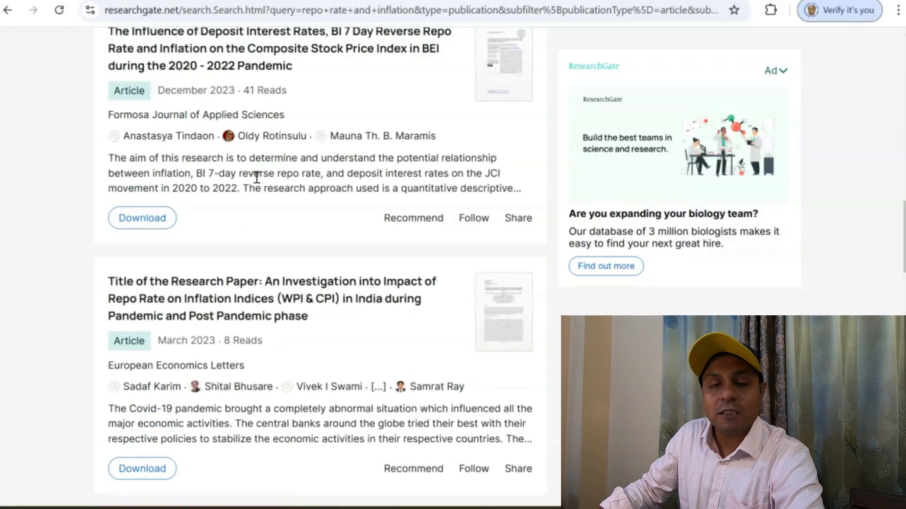
scroll(279, 191, up, 5)
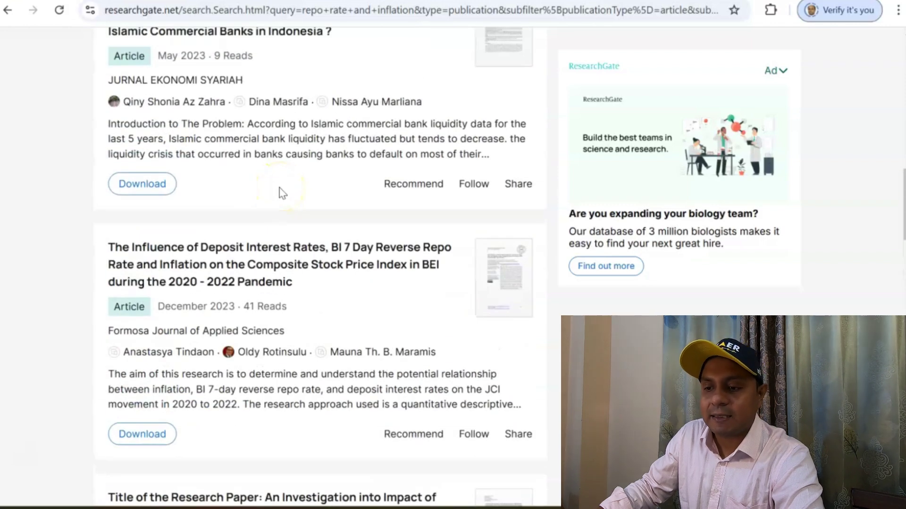
scroll(282, 193, up, 18)
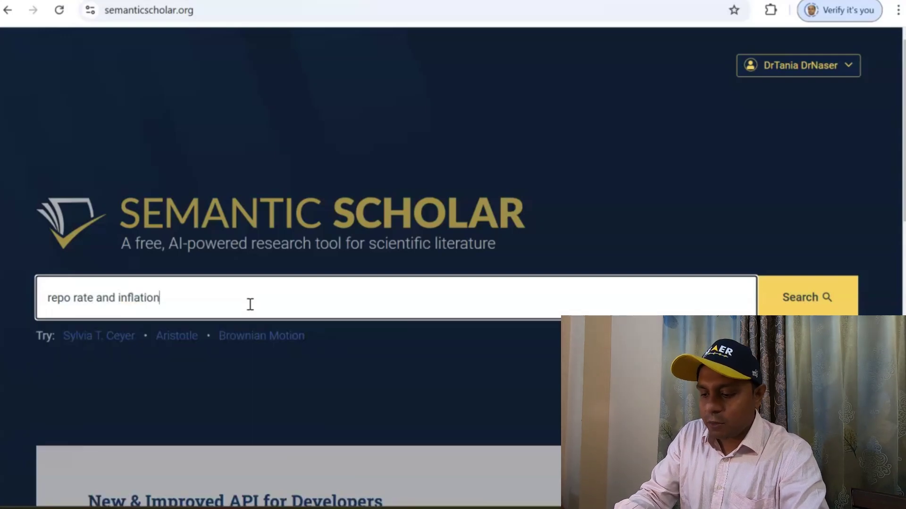
Step: Submit the 'repo rate and inflation' search in Semantic Scholar
key(Return)
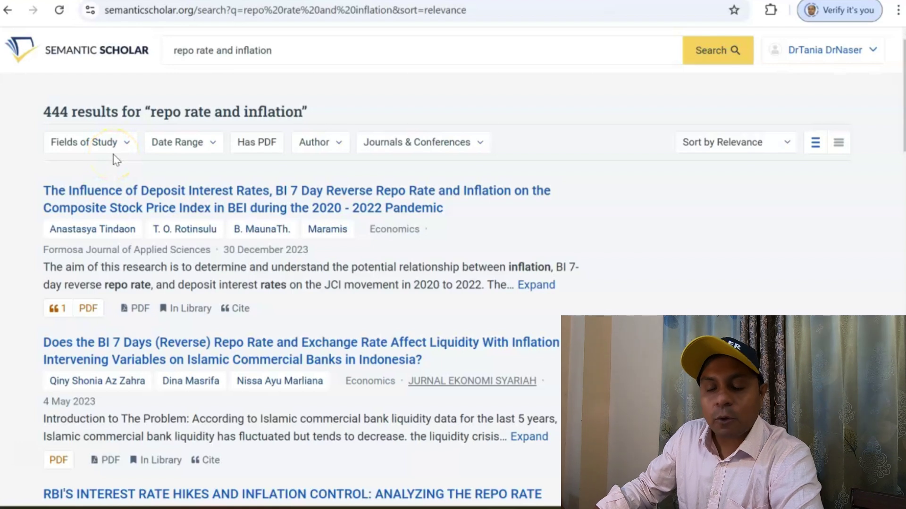
Step: Filter results to Economics, the last 5 years, and papers with a PDF
click(123, 142)
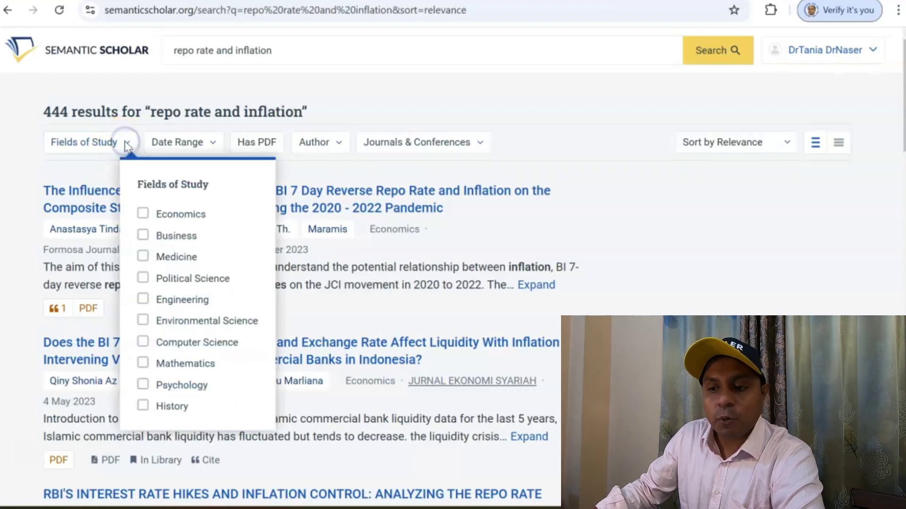
click(143, 214)
click(178, 142)
drag(244, 213, 278, 217)
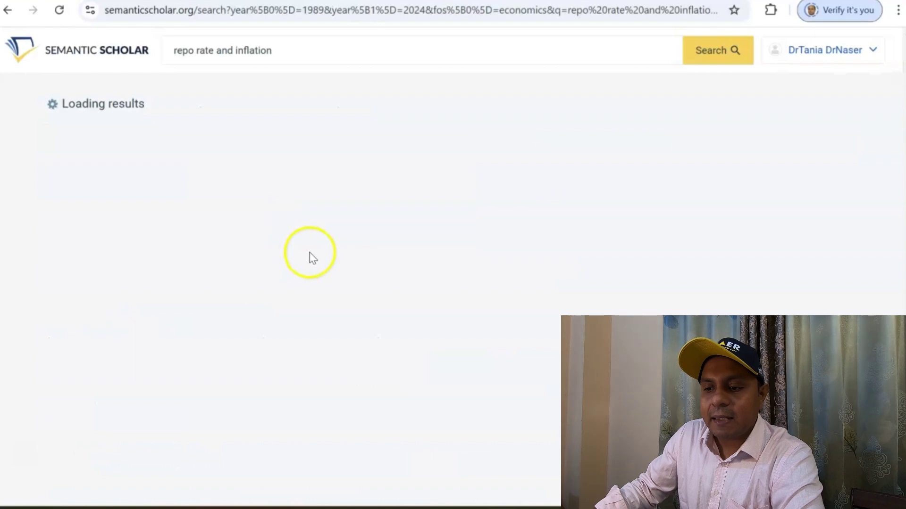
click(212, 141)
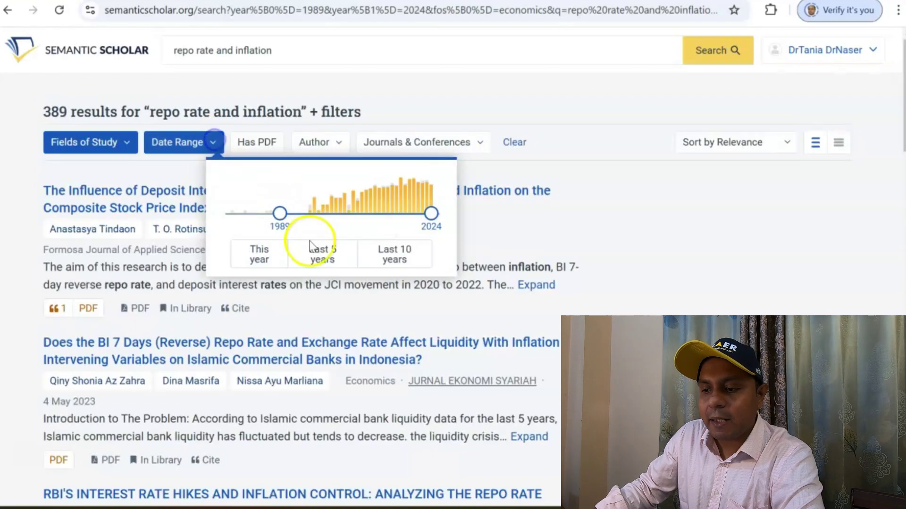
click(321, 260)
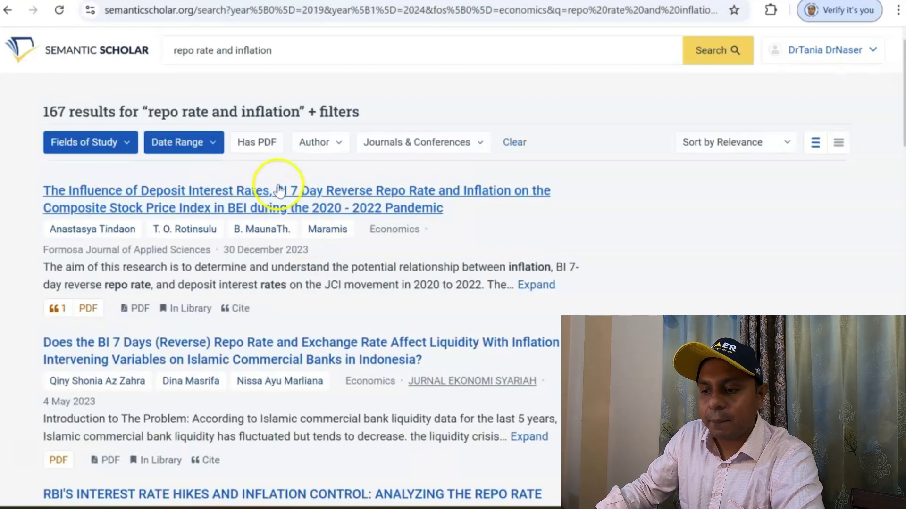
click(262, 150)
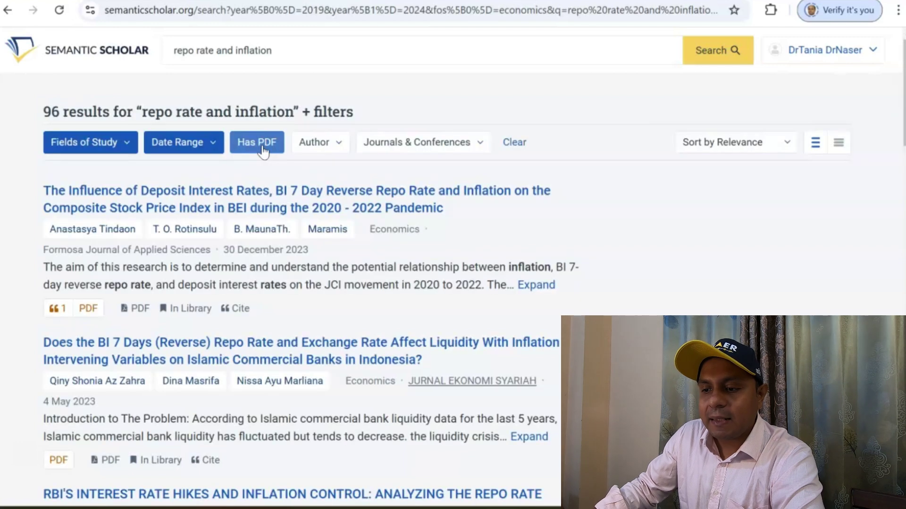
Step: Look over the Author and Journals filters without choosing any, then scan the results
click(338, 144)
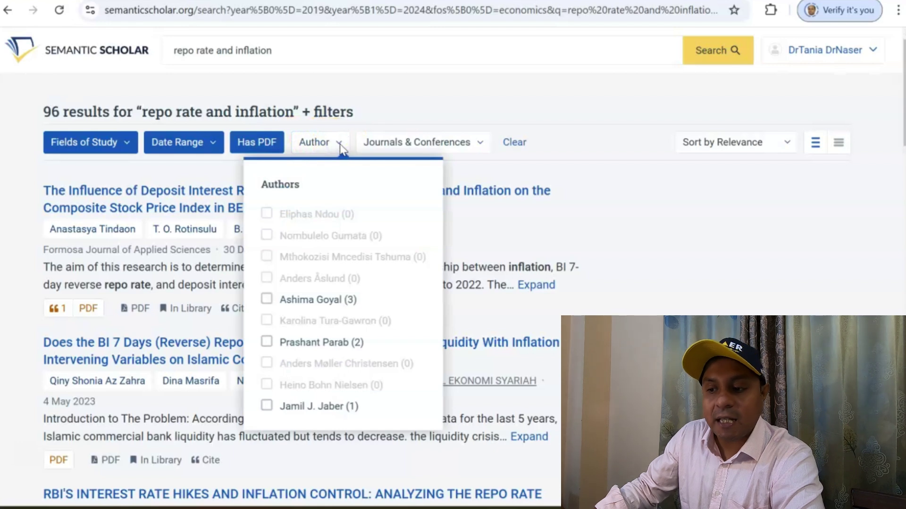
click(341, 148)
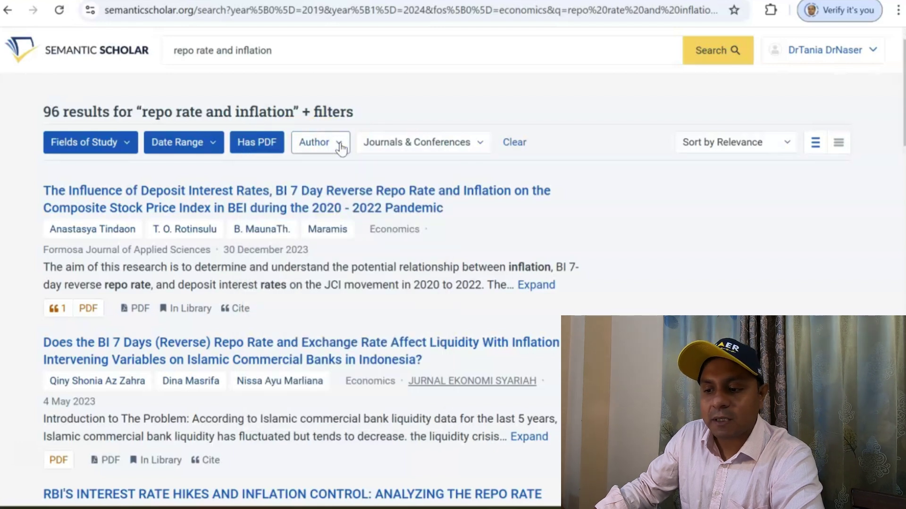
click(478, 144)
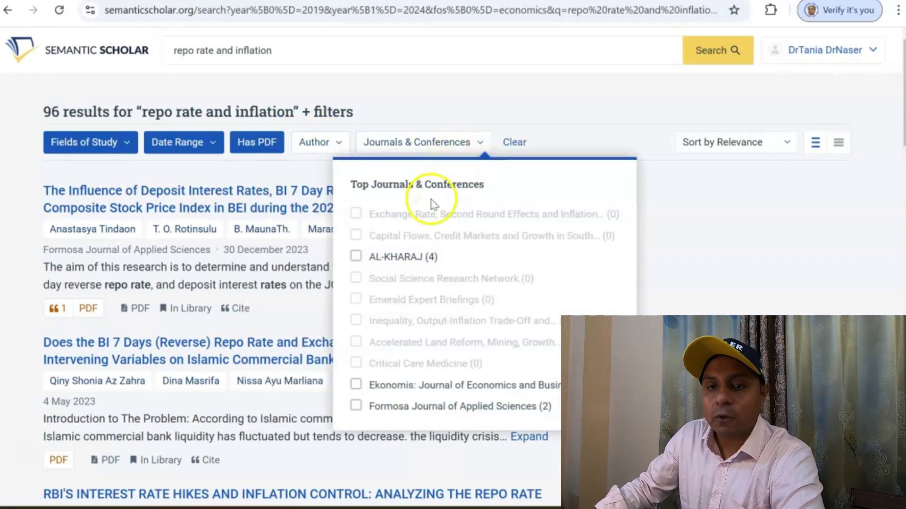
scroll(430, 236, down, 3)
scroll(418, 218, up, 3)
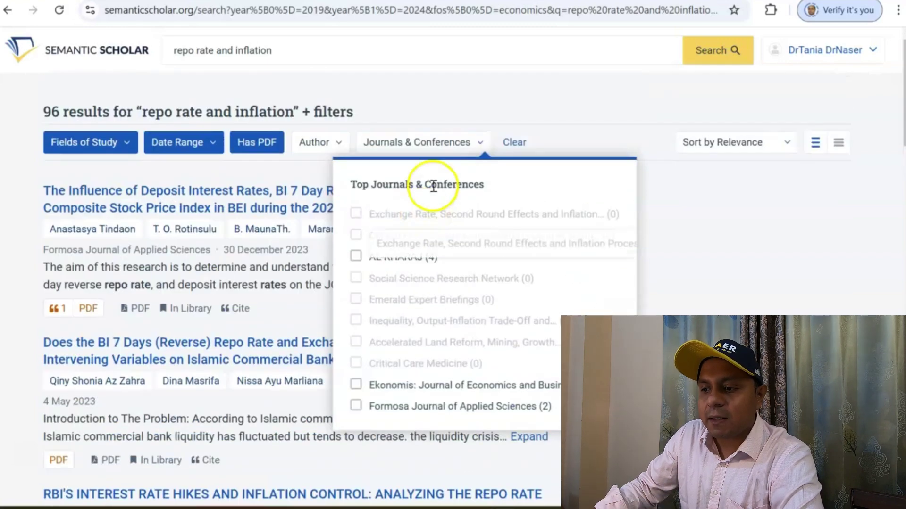
click(480, 143)
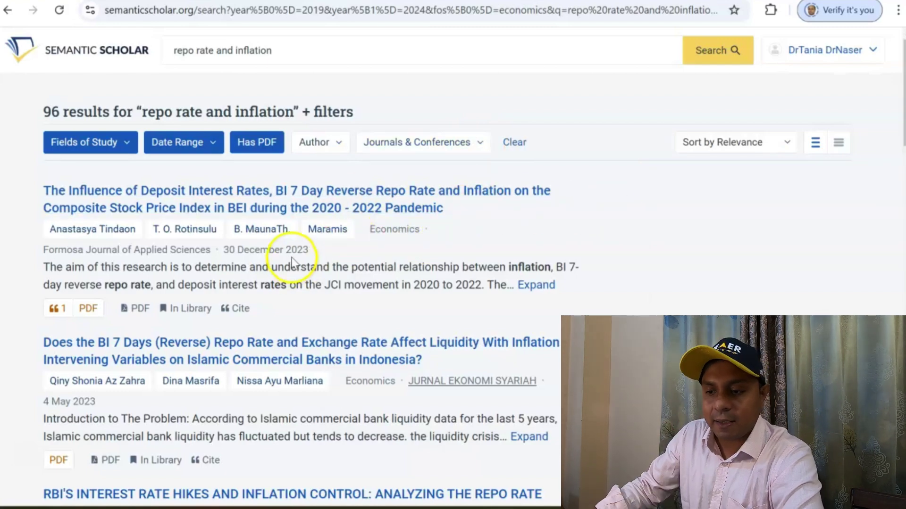
scroll(237, 250, down, 6)
scroll(248, 252, down, 3)
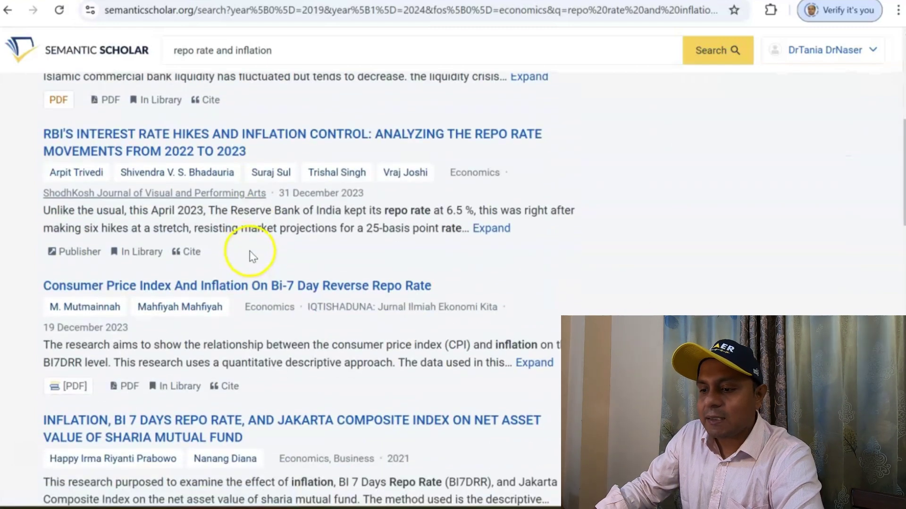
scroll(449, 262, up, 10)
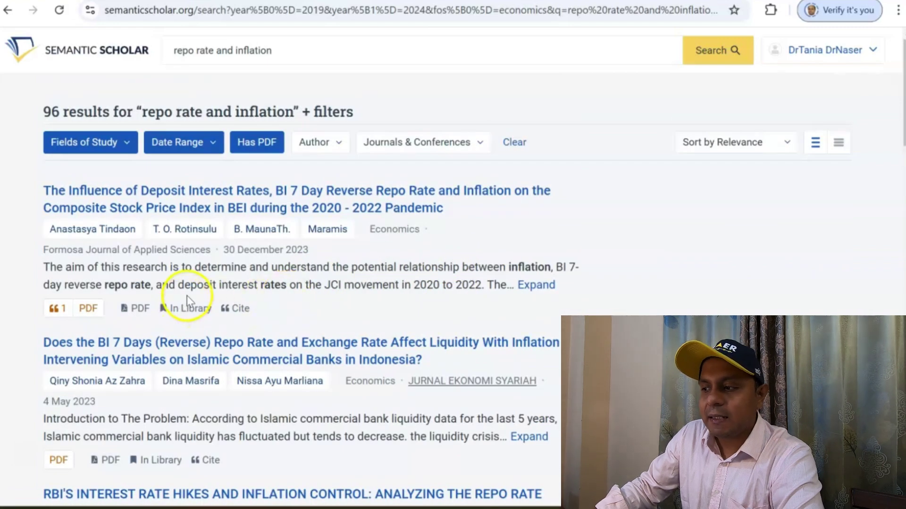
Step: View the citation for the first result, then close it
scroll(191, 292, down, 2)
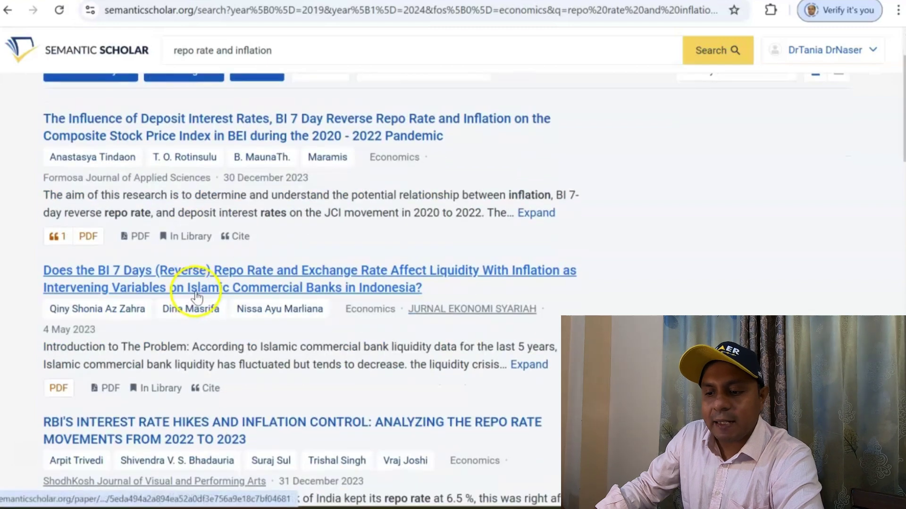
scroll(197, 298, down, 2)
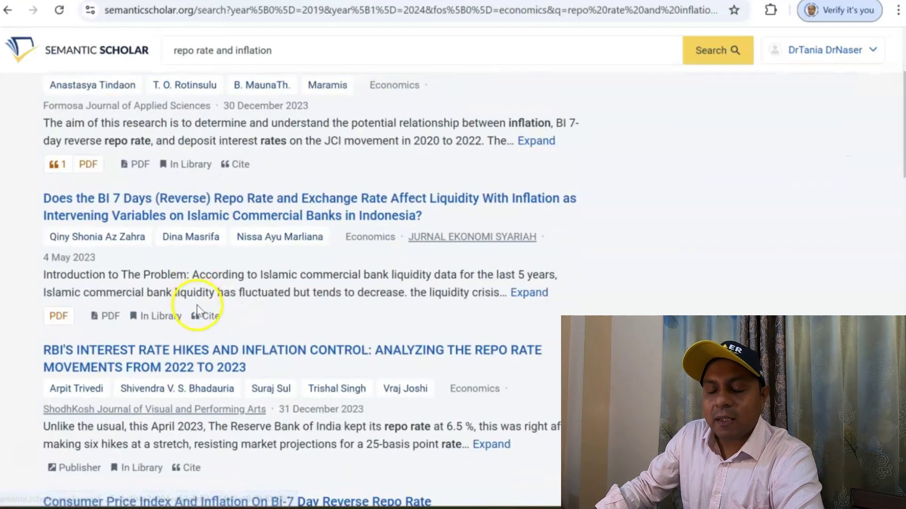
click(241, 165)
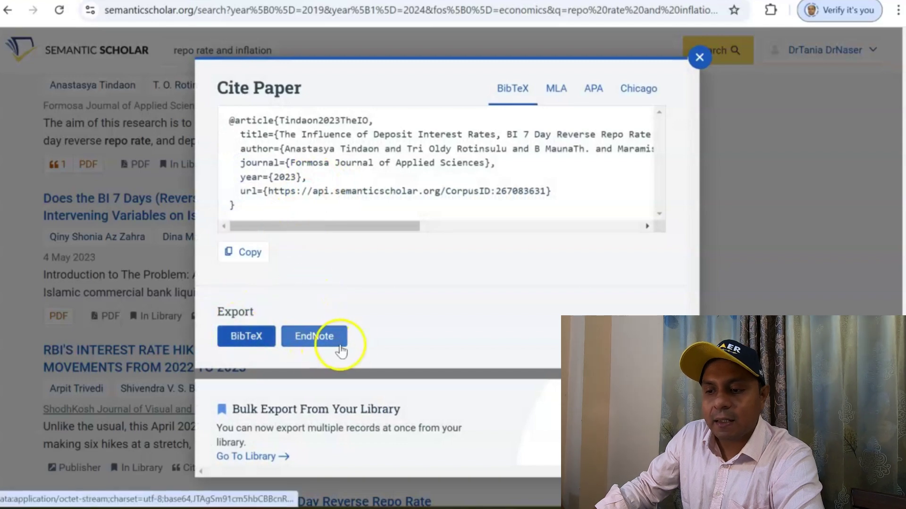
click(697, 68)
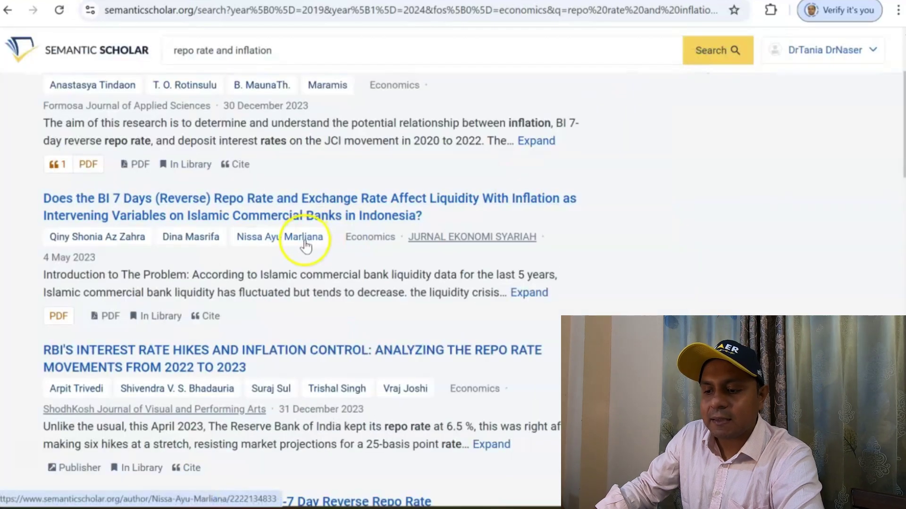
Step: Save 'The Effect Of Inflation Level…' Mudhrabah deposits paper to the library
scroll(306, 243, down, 2)
scroll(306, 243, down, 6)
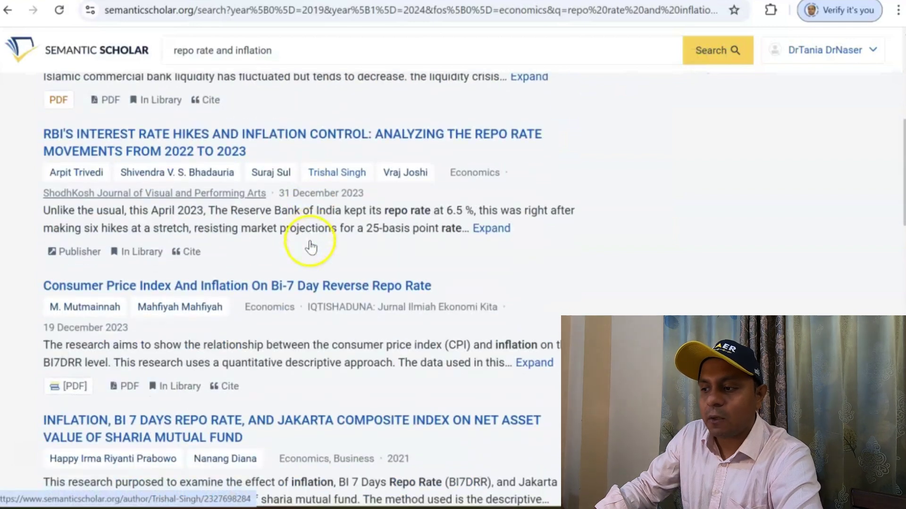
scroll(319, 247, down, 2)
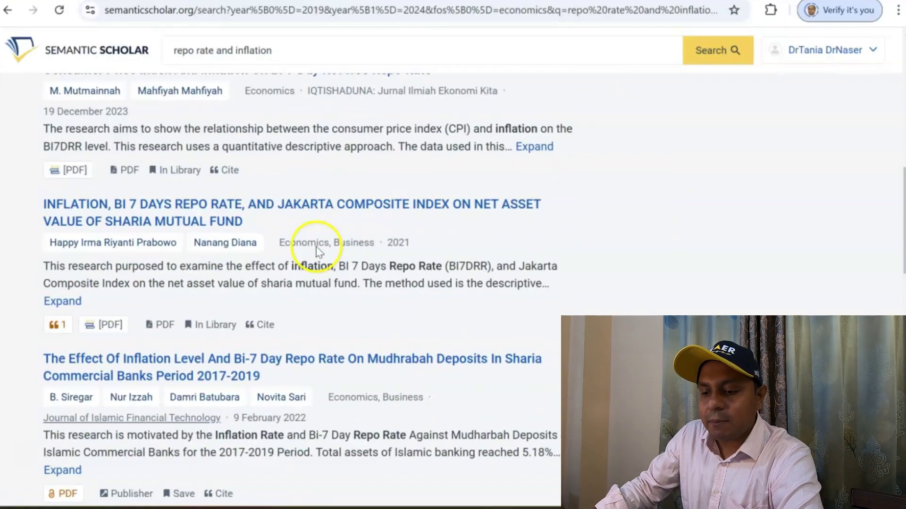
scroll(319, 253, down, 2)
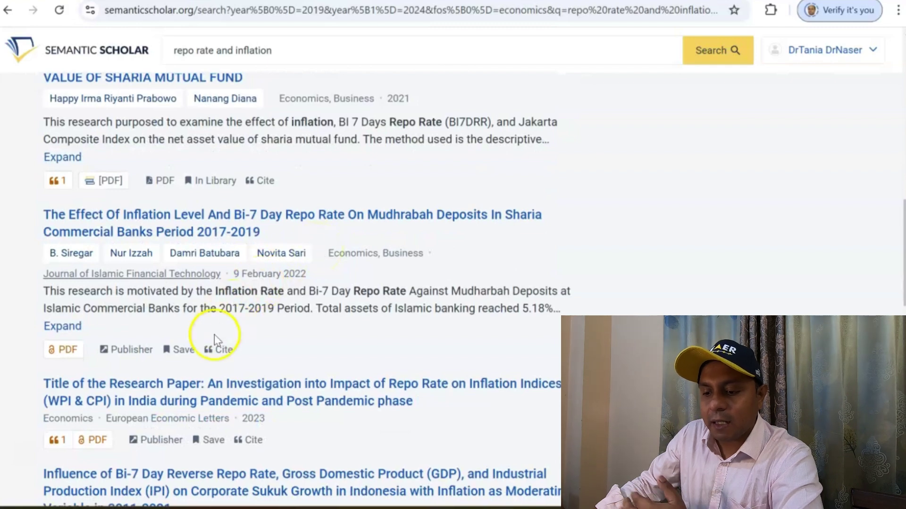
click(182, 350)
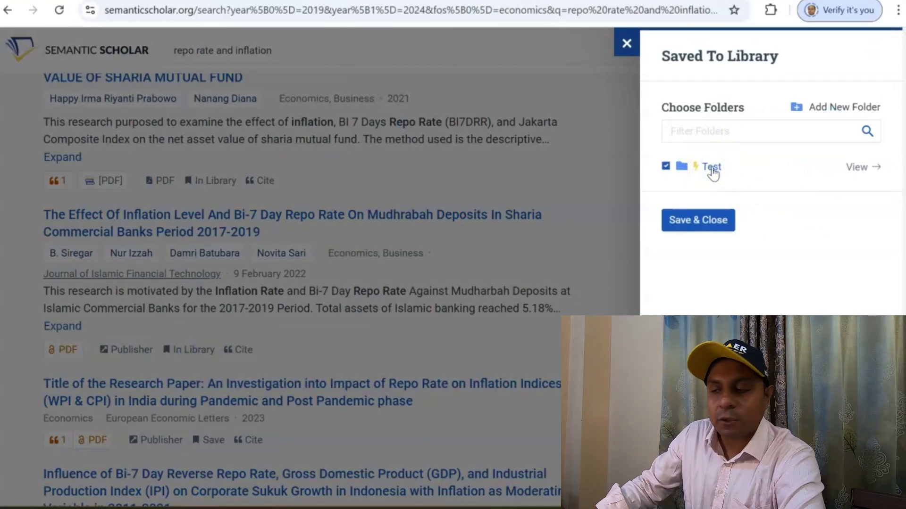
Step: Finish saving the Mudhrabah paper, then save the corporate Sukuk growth paper into Test
click(692, 218)
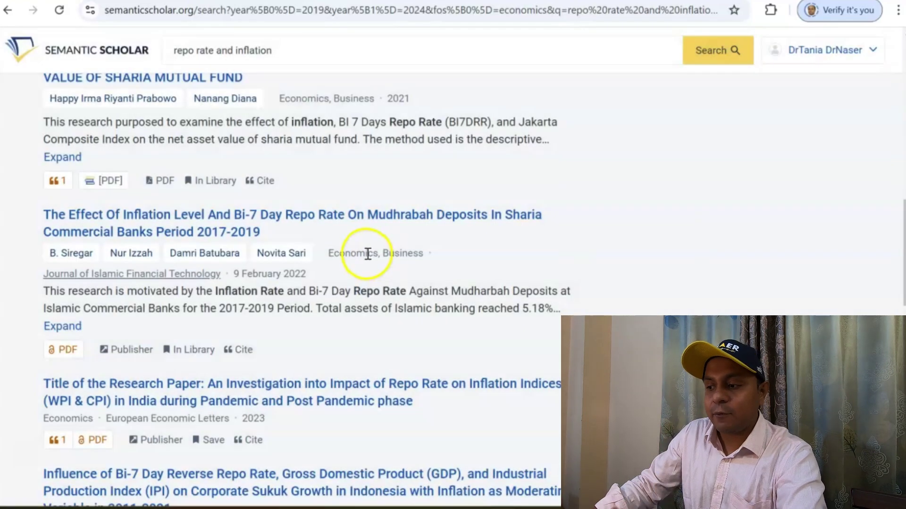
scroll(367, 254, down, 6)
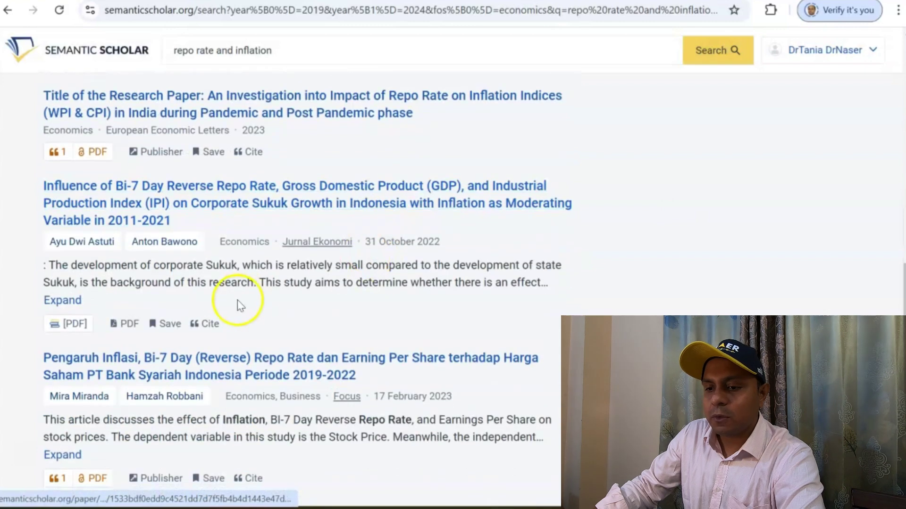
click(169, 325)
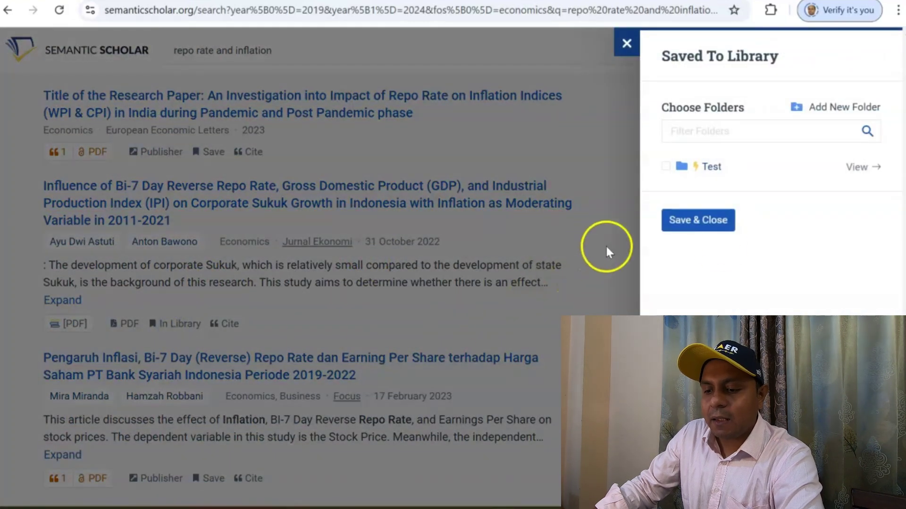
click(707, 167)
click(699, 225)
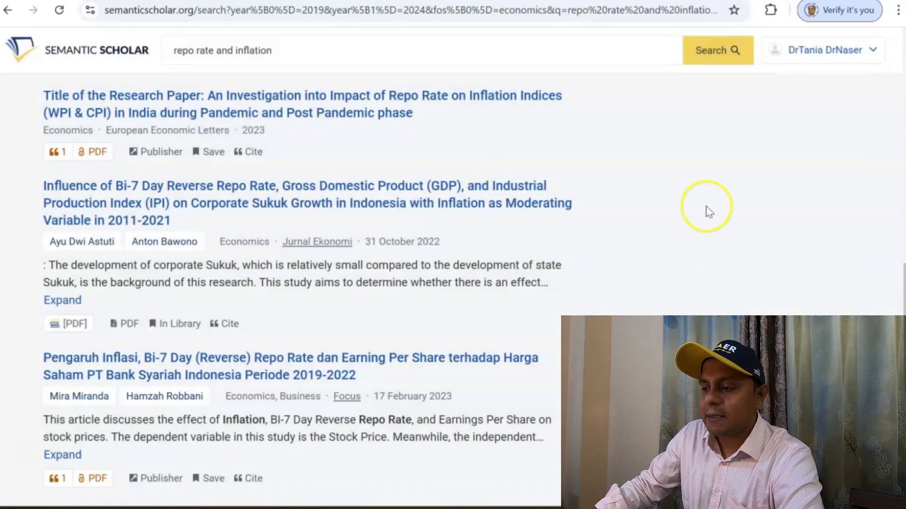
scroll(709, 212, up, 10)
scroll(709, 212, up, 10)
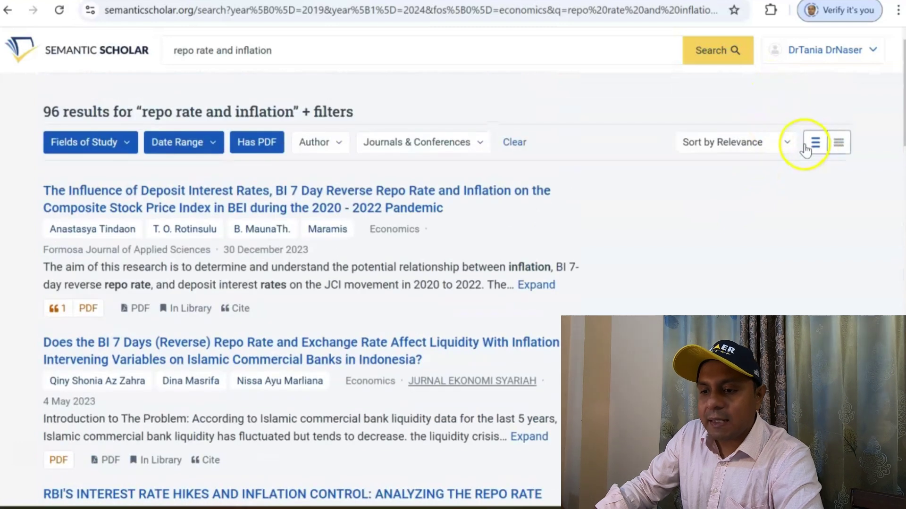
Step: Check the sort options, keeping relevance order, and scroll the results
click(794, 143)
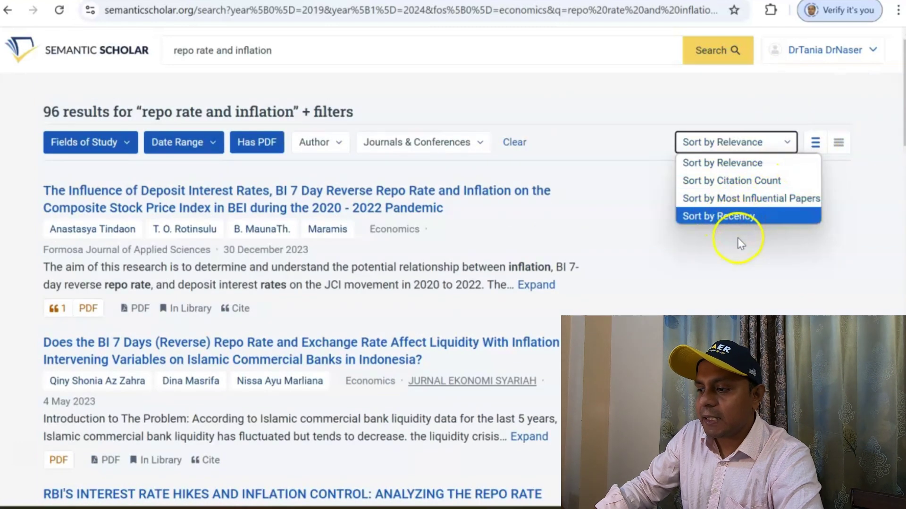
click(754, 295)
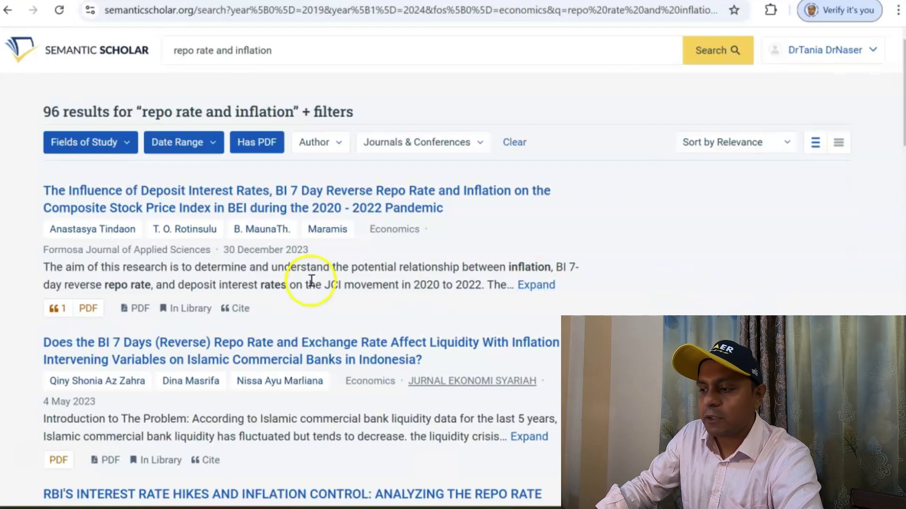
scroll(313, 278, down, 15)
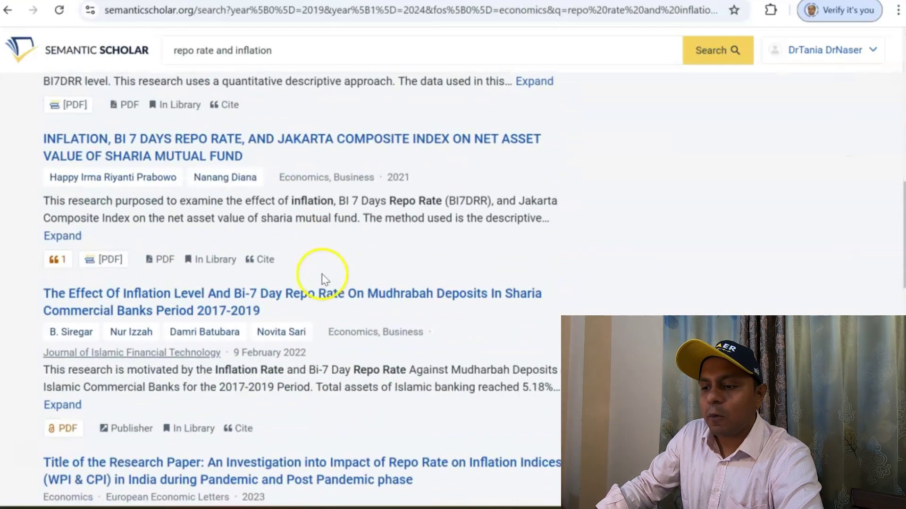
scroll(325, 278, down, 6)
scroll(269, 197, up, 1)
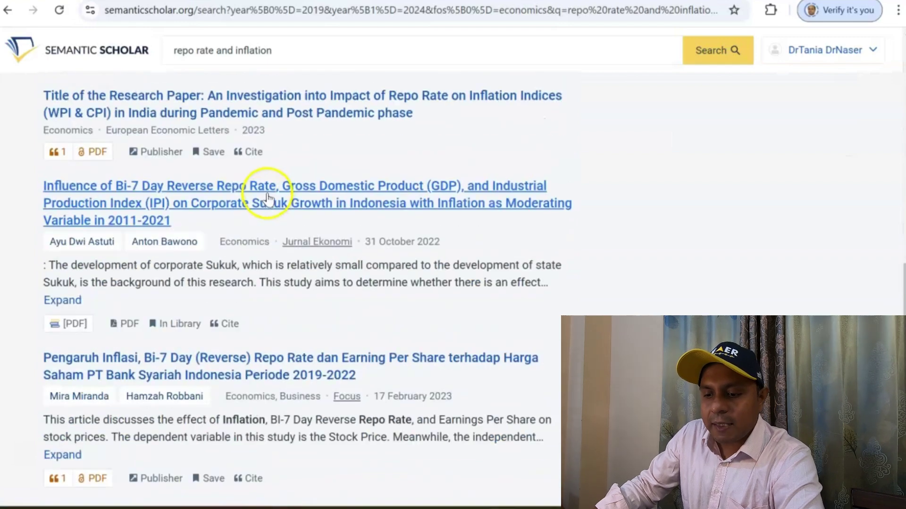
Step: Save the sukuk growth paper into the Test folder and open that folder
click(211, 152)
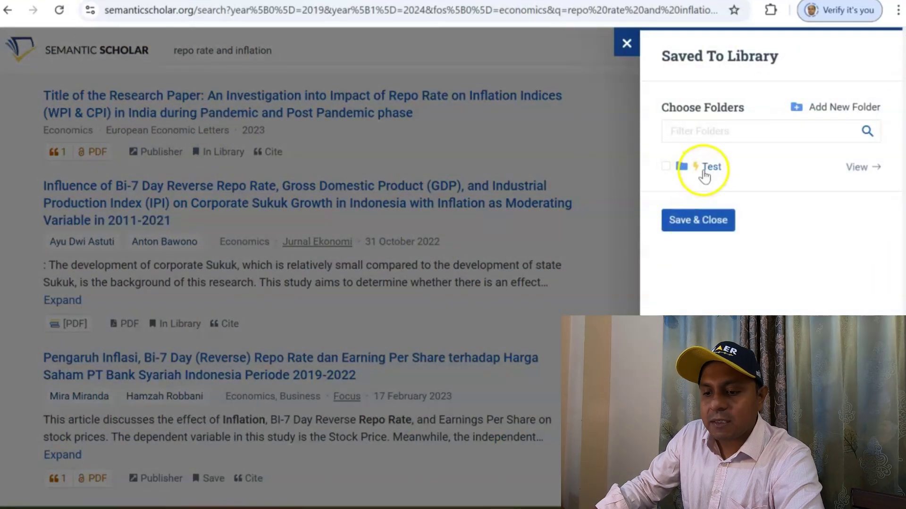
click(666, 166)
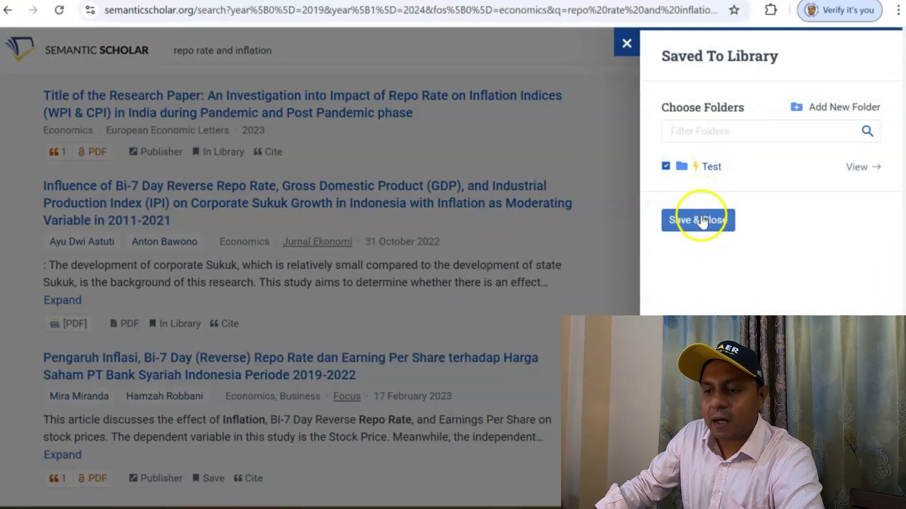
click(866, 170)
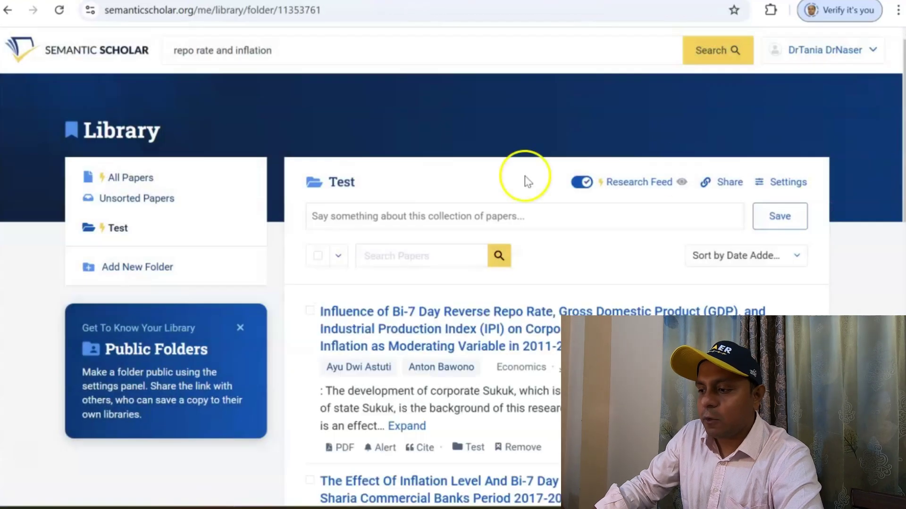
Step: Select all four papers in the Test folder and bring up the Export 4 Records dialog
scroll(532, 193, down, 12)
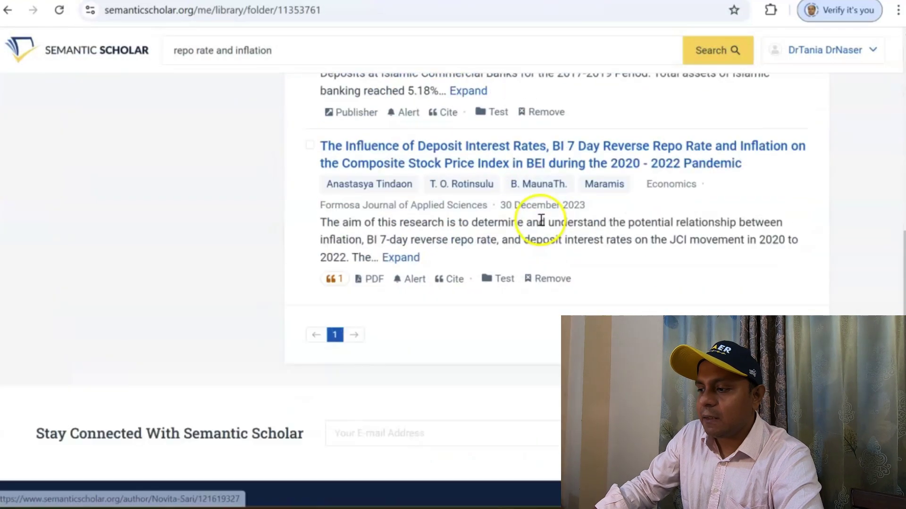
scroll(543, 219, up, 7)
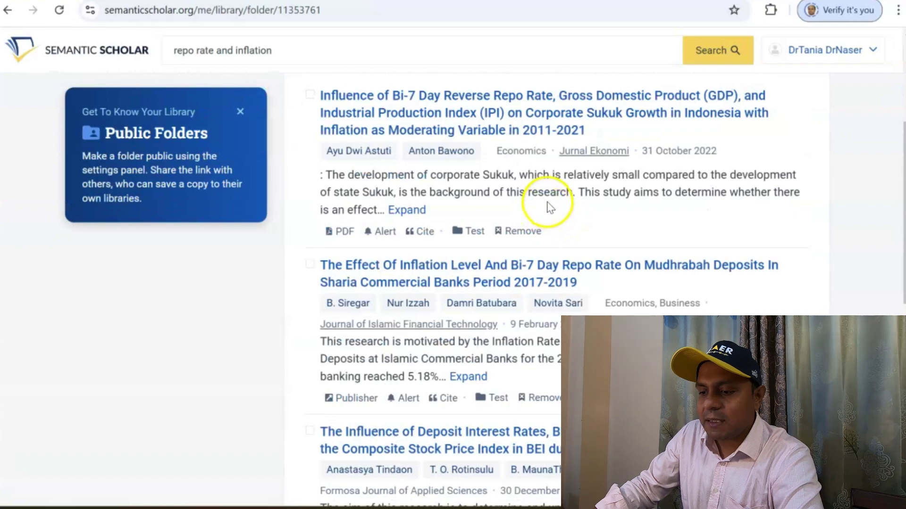
scroll(547, 208, up, 3)
click(318, 184)
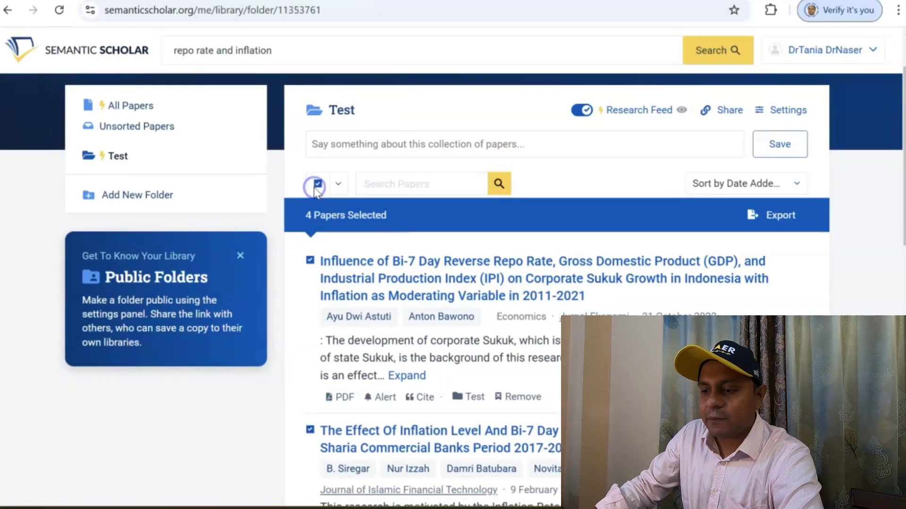
click(775, 219)
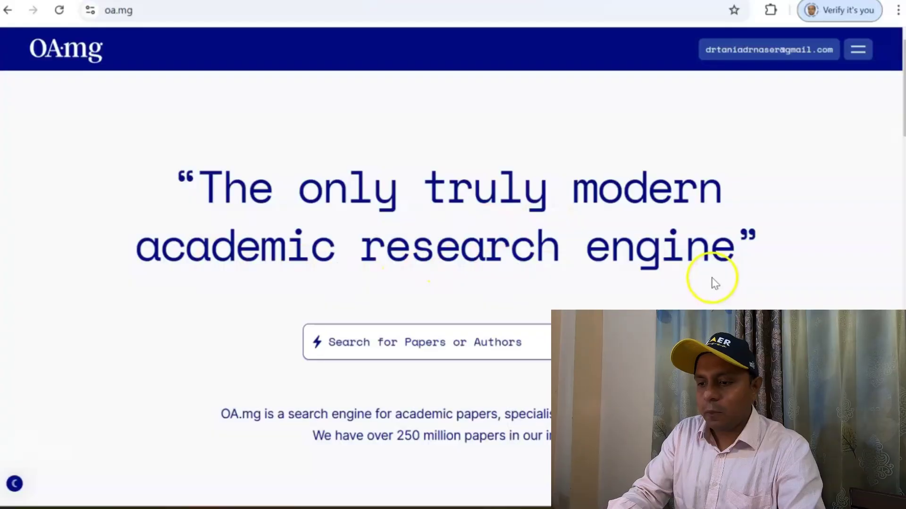
Step: Run an OA.mg paper search for 'repo rate and inflation'
scroll(359, 201, down, 2)
click(463, 204)
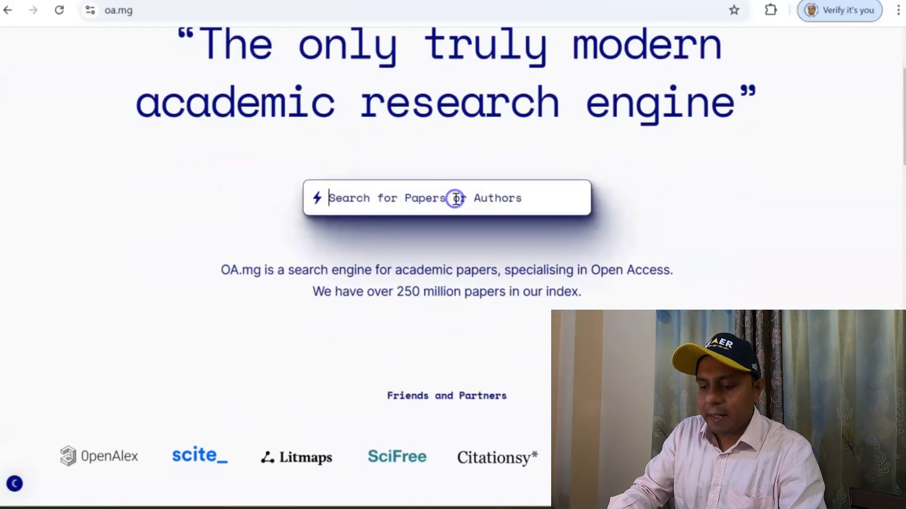
text(r)
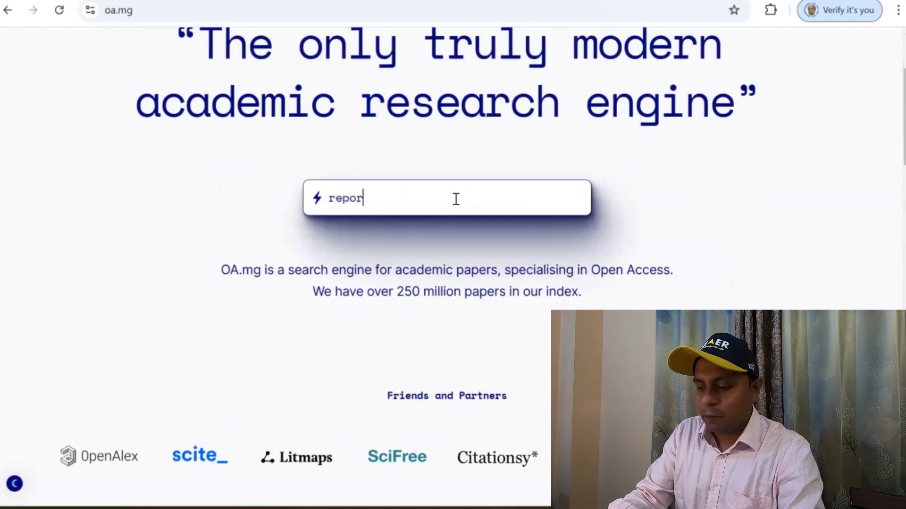
text(epo)
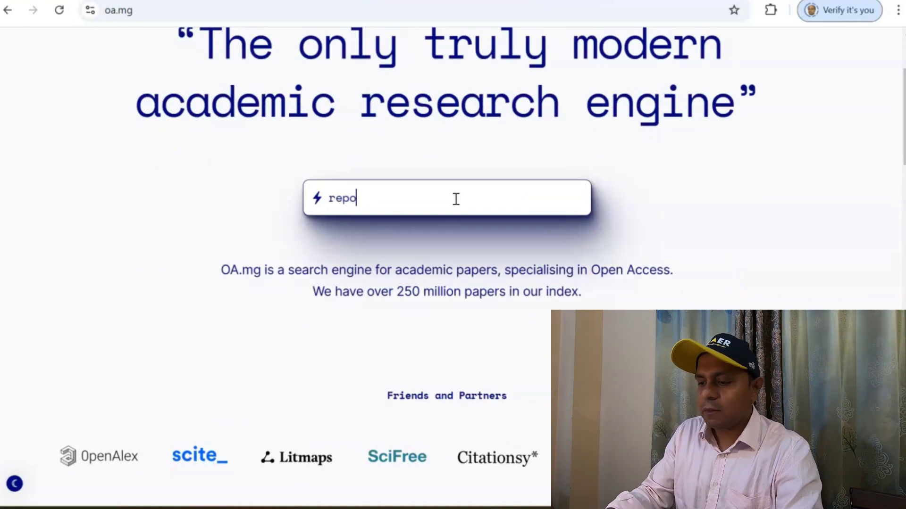
text( rate and inflation)
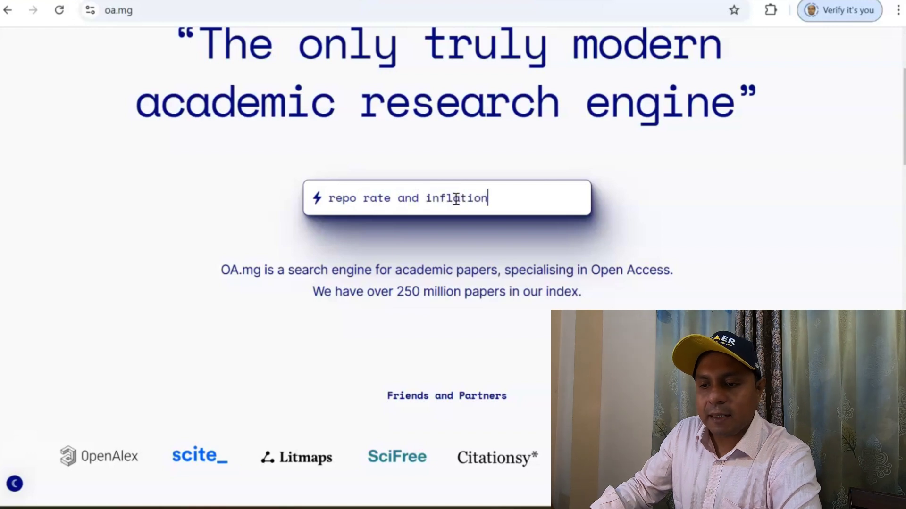
key(Return)
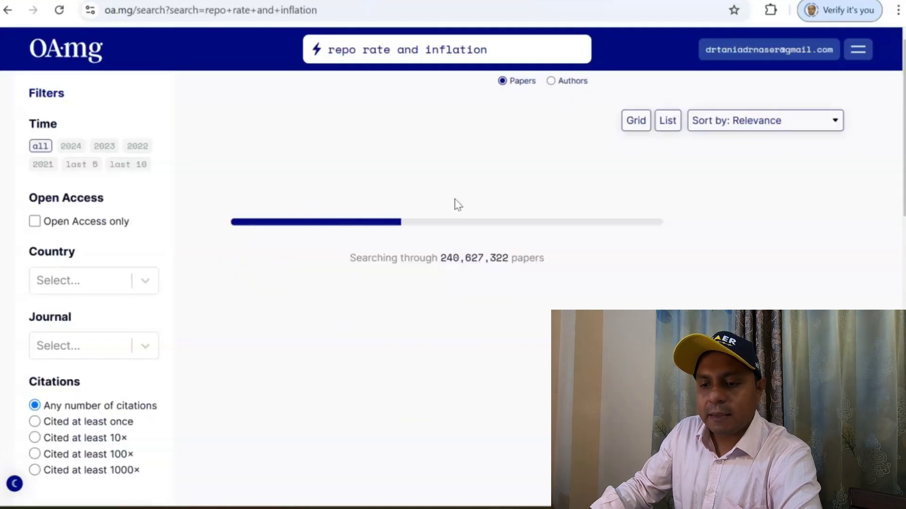
Step: Limit the results to open-access papers from the last 5 years (1218 papers), then open the site menu
click(76, 166)
scroll(45, 157, down, 2)
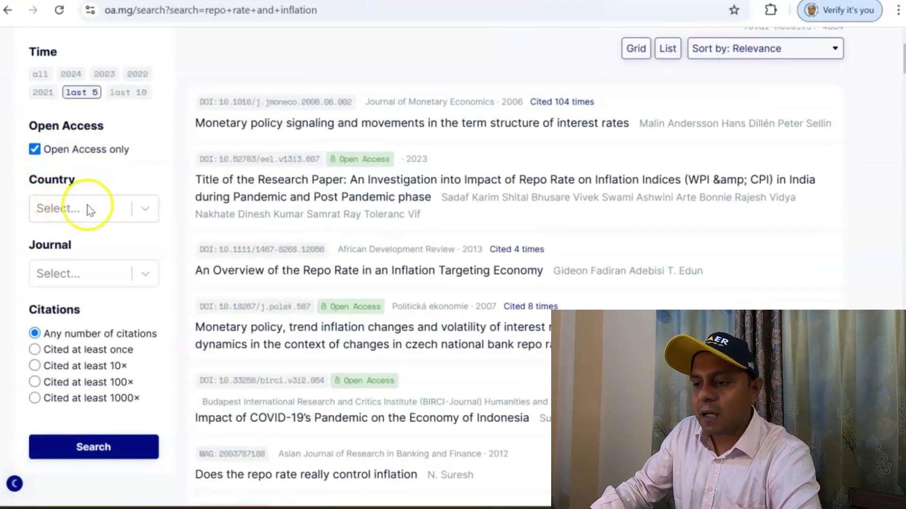
scroll(359, 302, up, 2)
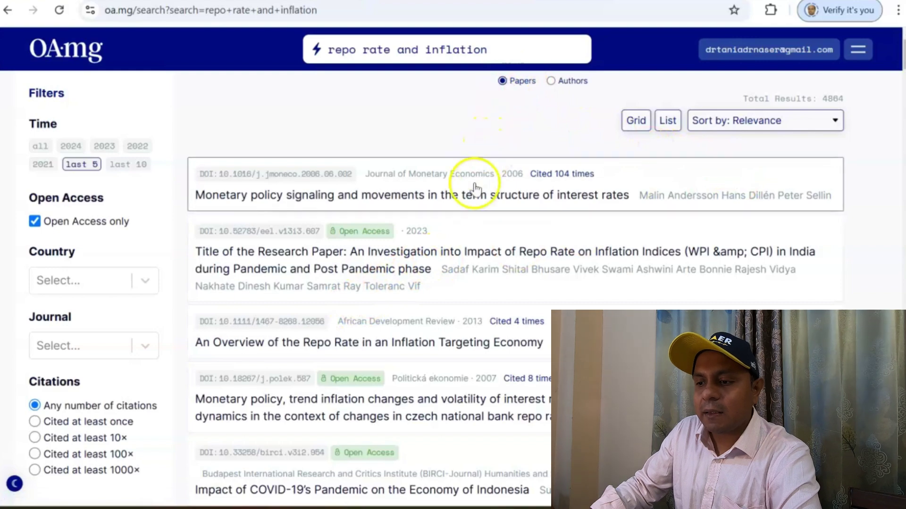
scroll(434, 283, down, 3)
scroll(437, 300, down, 3)
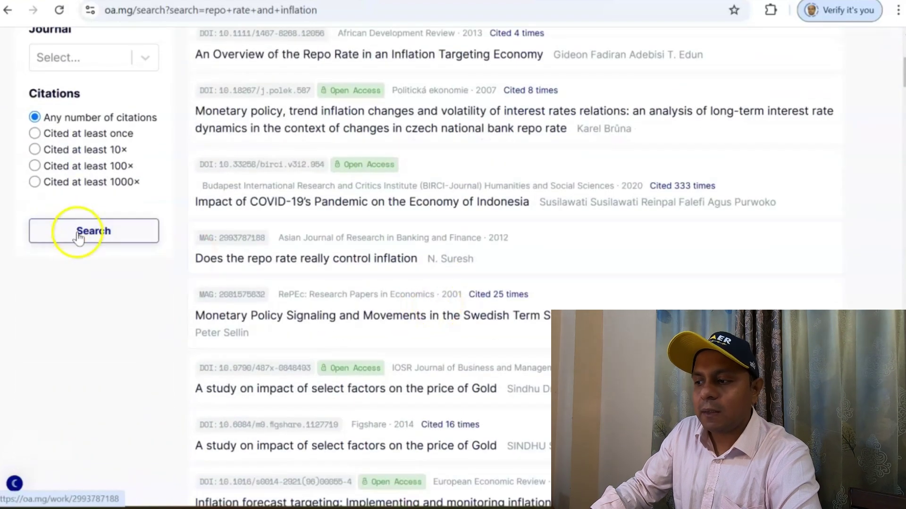
click(78, 232)
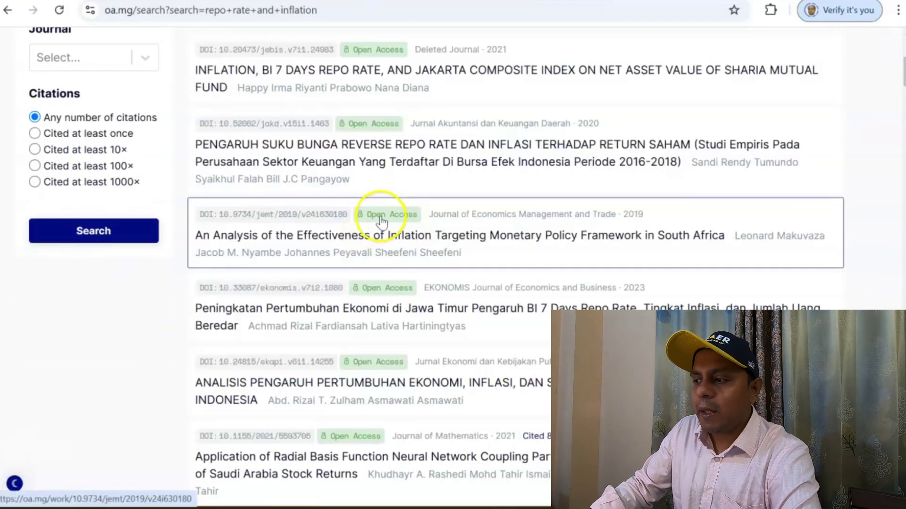
scroll(373, 217, up, 6)
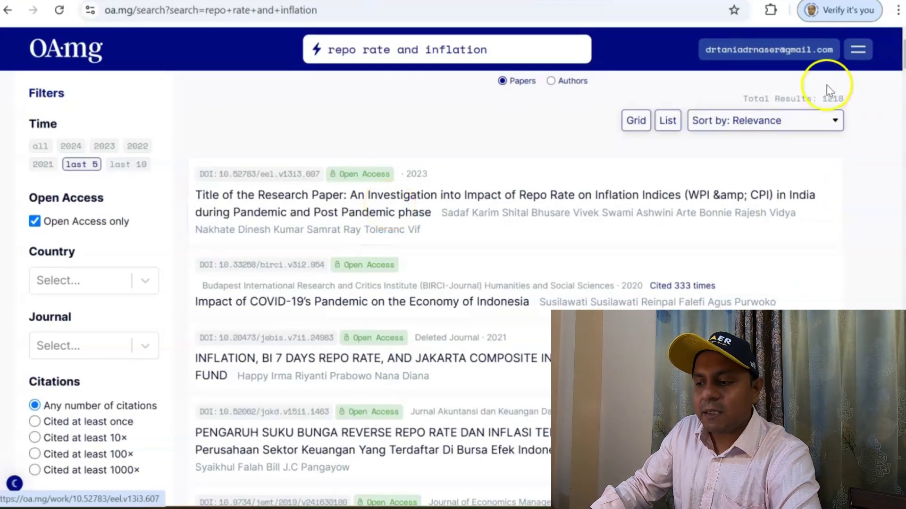
click(858, 49)
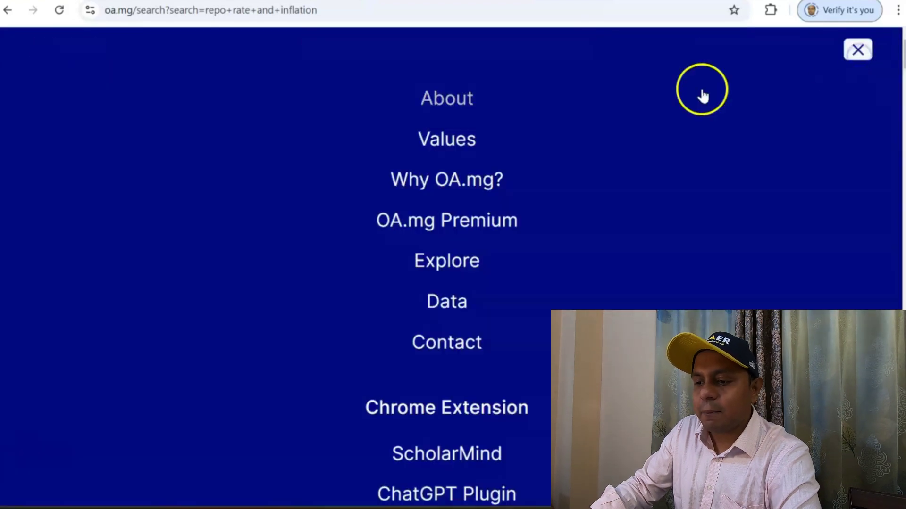
Step: Go to the Data page and view the table comparing OA.mg's 240,627,322 works with other databases
click(447, 304)
scroll(430, 283, down, 3)
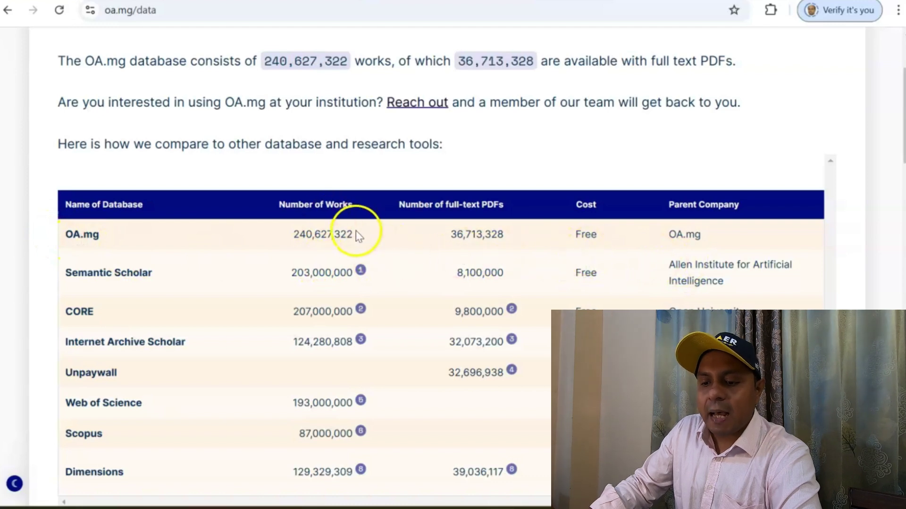
scroll(356, 230, down, 2)
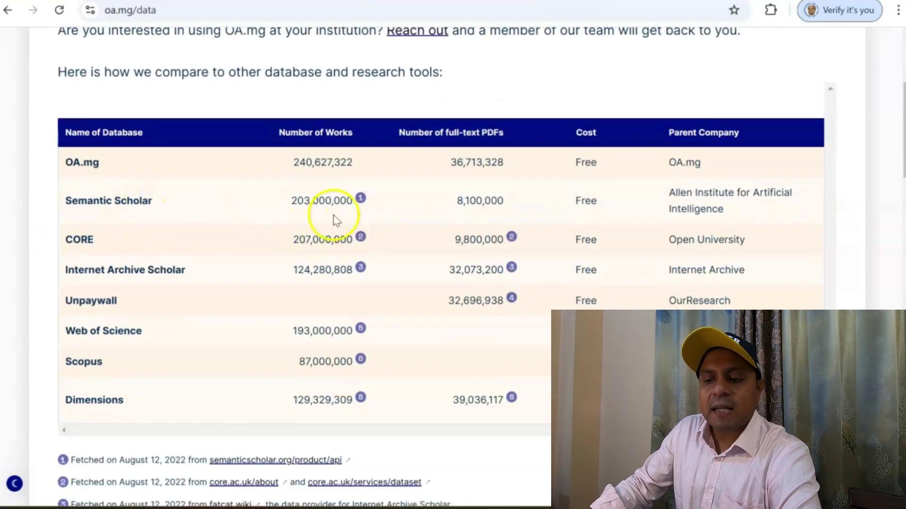